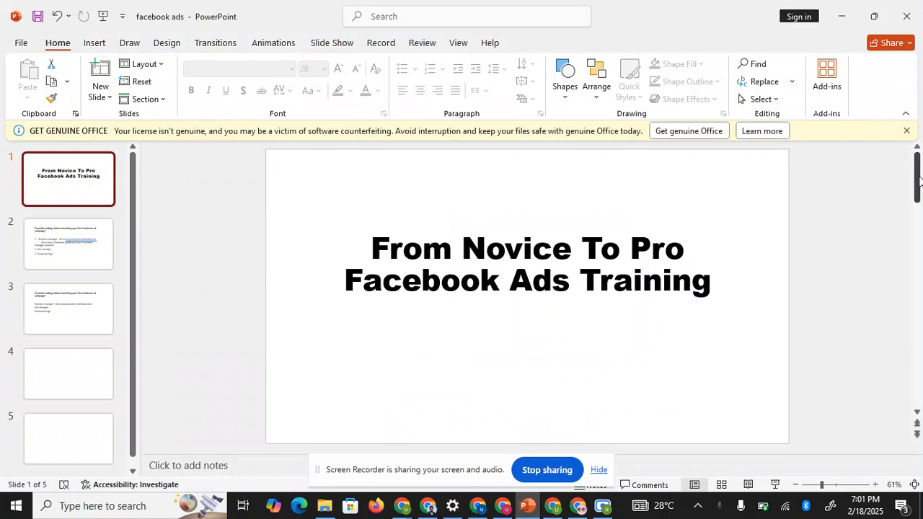
# - Show slide 2 with the essential settings list, then bring the Boss-Stores Facebook window forward
pyautogui.moveTo(918, 173)
pyautogui.mouseDown()
pyautogui.moveTo(919, 165)
pyautogui.moveTo(919, 223)
pyautogui.moveTo(921, 165)
pyautogui.mouseUp()
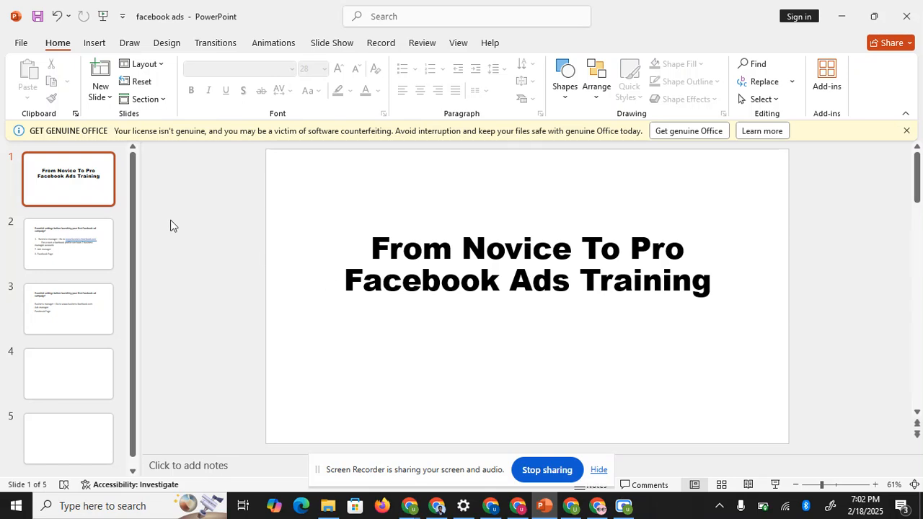
pyautogui.click(102, 254)
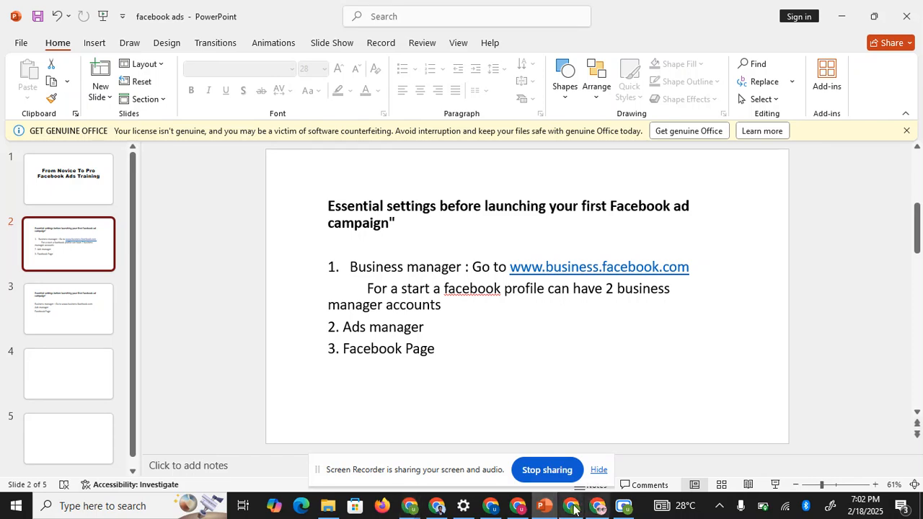
pyautogui.moveTo(573, 509)
pyautogui.click(586, 472)
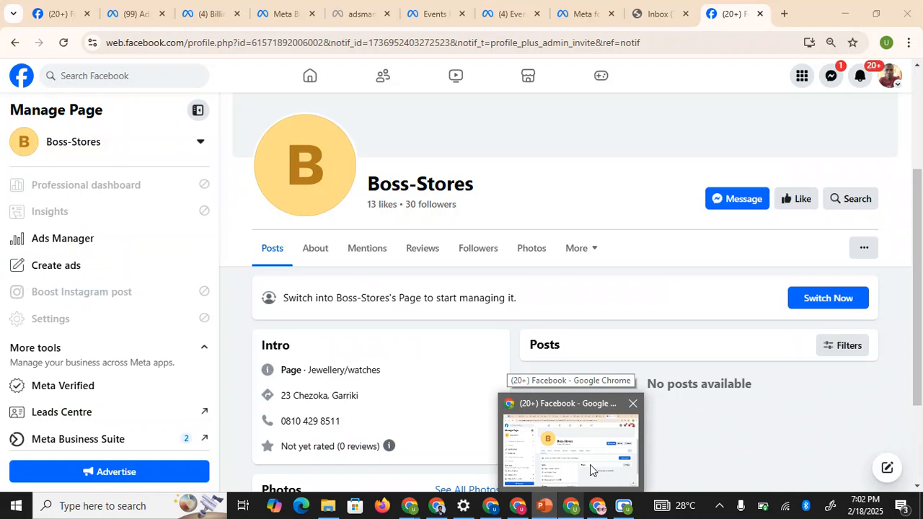
# - Browse the Uchris Global Page's intro, photos and posts, then return to the facebook ads slides
pyautogui.click(41, 13)
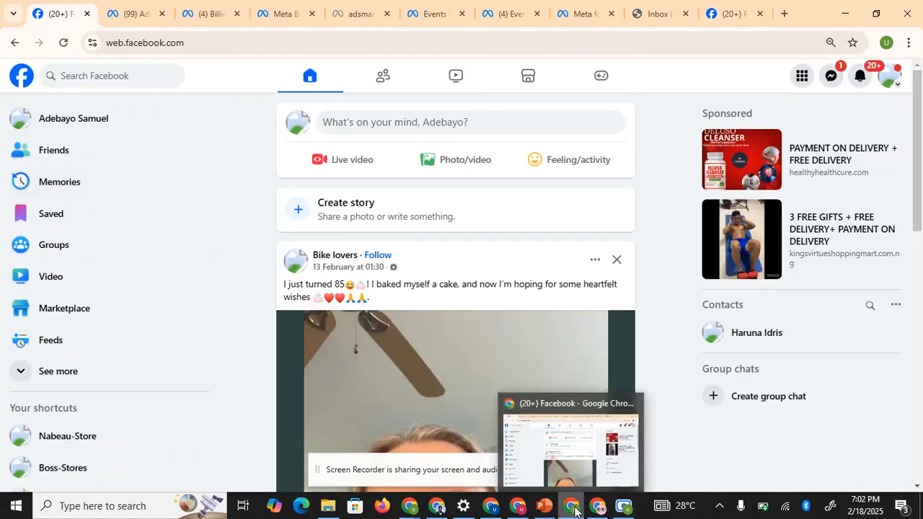
pyautogui.moveTo(437, 511)
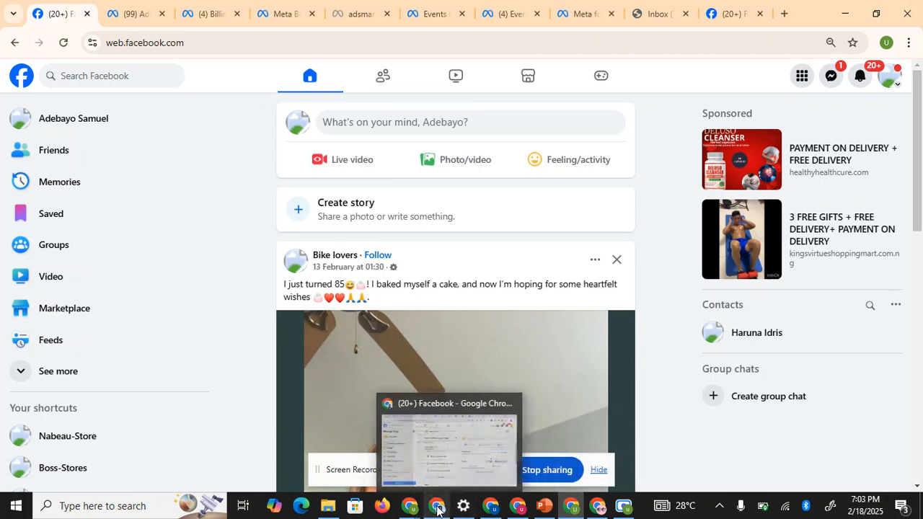
pyautogui.click(590, 510)
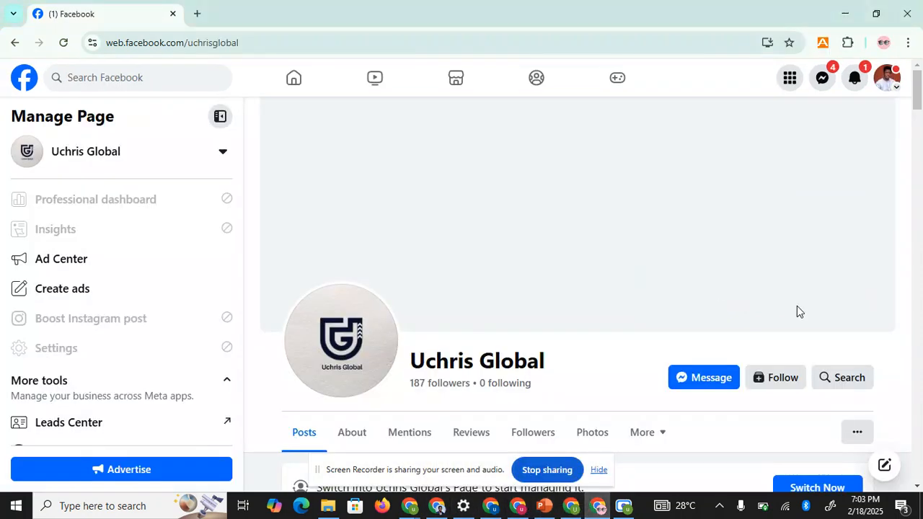
pyautogui.scroll(-5, 796, 311)
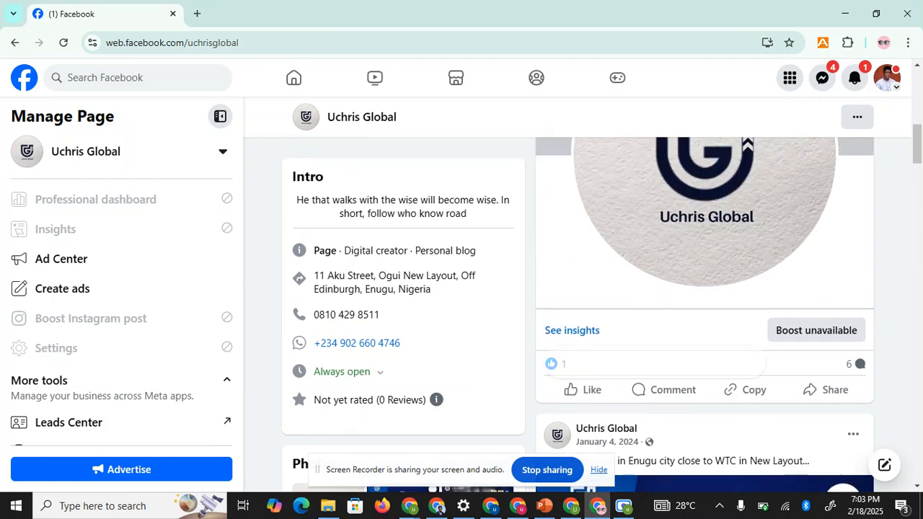
pyautogui.scroll(-2, 722, 324)
pyautogui.scroll(-5, 777, 238)
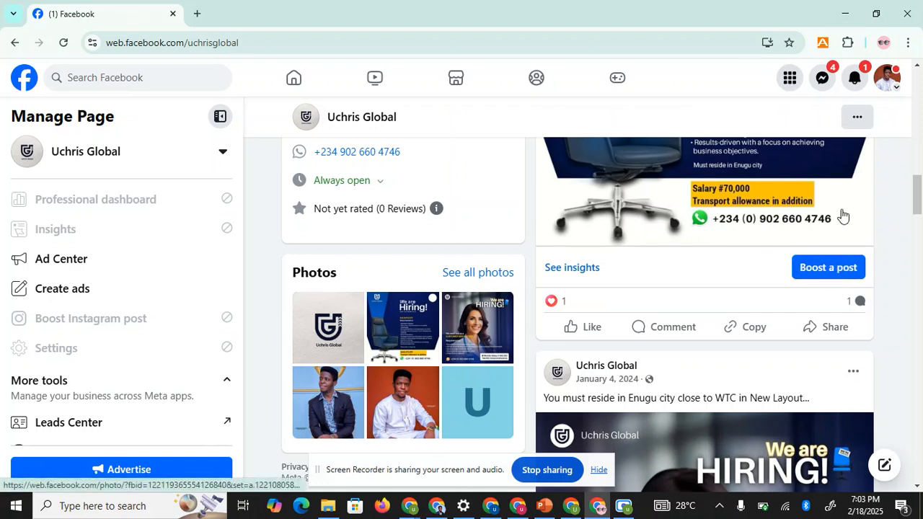
pyautogui.moveTo(914, 195); pyautogui.dragTo(921, 190)
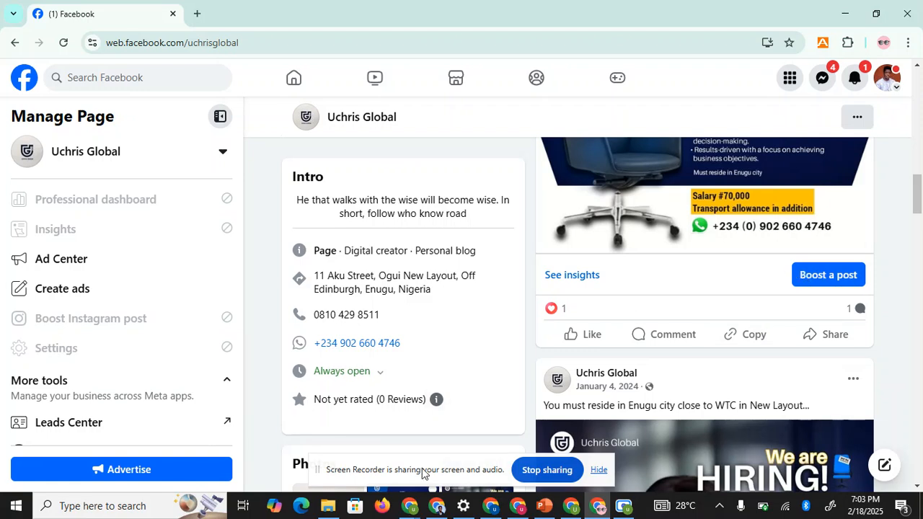
pyautogui.click(546, 507)
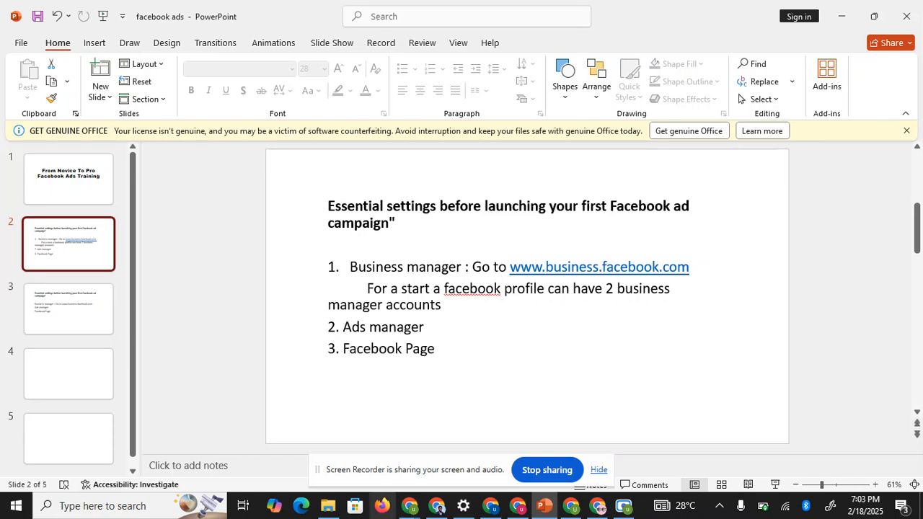
# - In the Meta Business Suite window, load business.facebook.com/create
pyautogui.moveTo(407, 511)
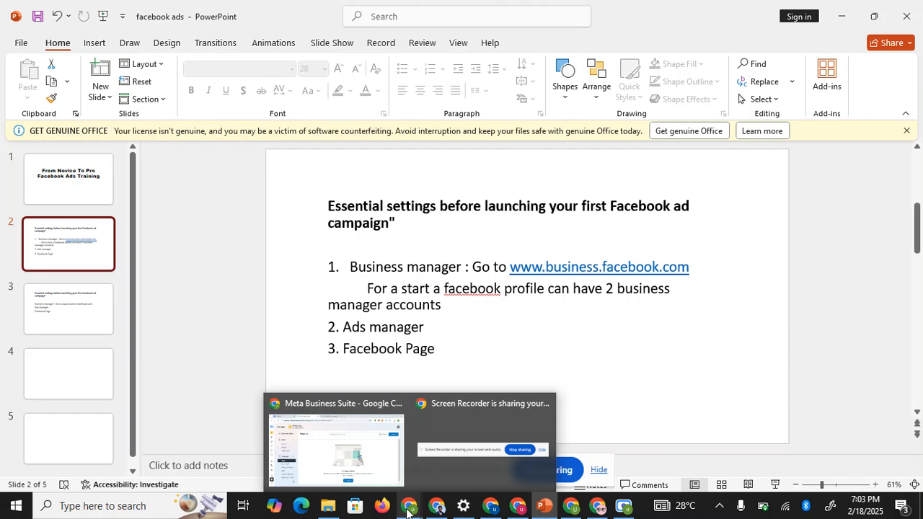
pyautogui.click(384, 476)
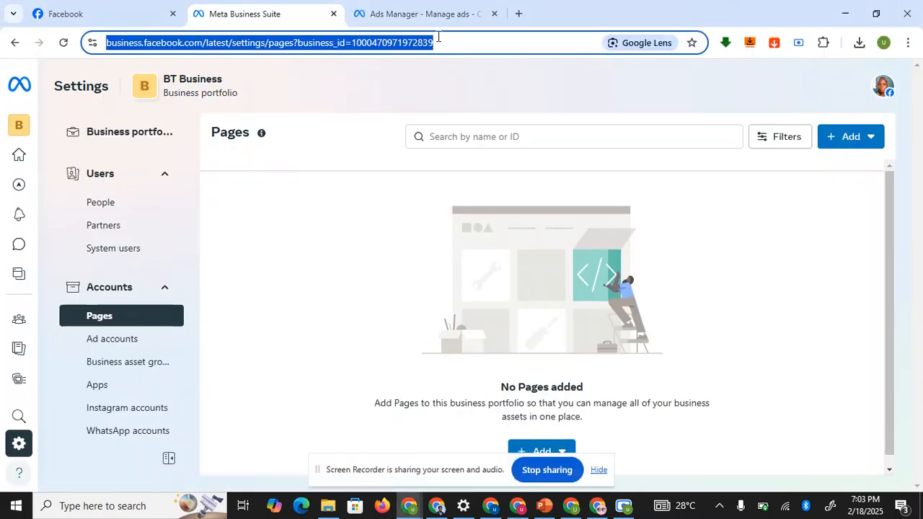
pyautogui.write('business')
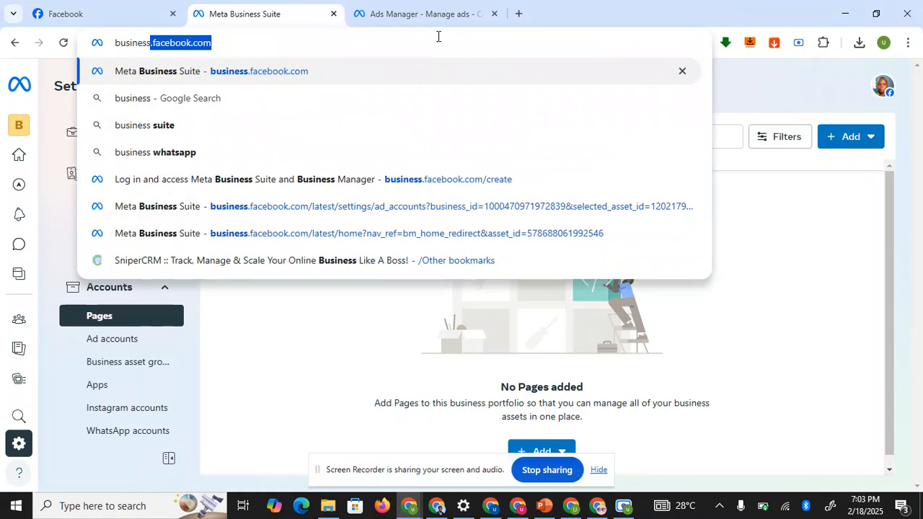
pyautogui.press('Right')
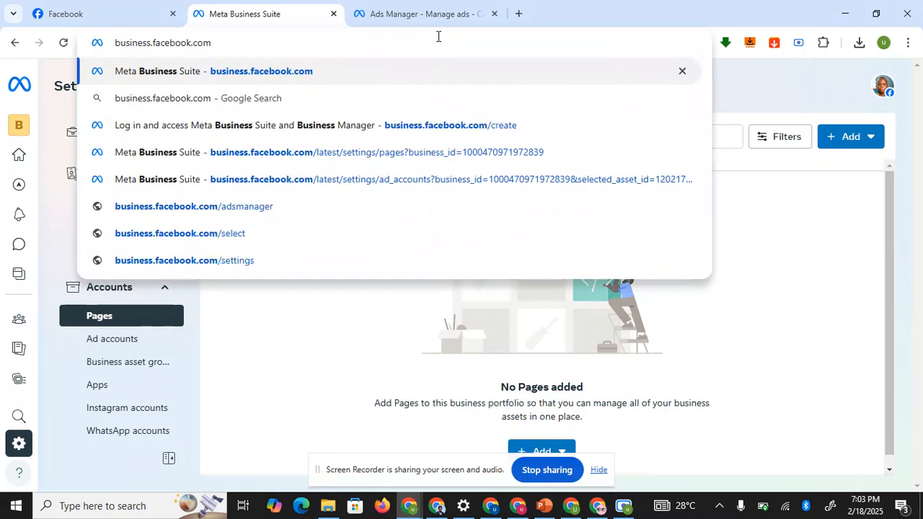
pyautogui.write('/create')
pyautogui.press('Return')
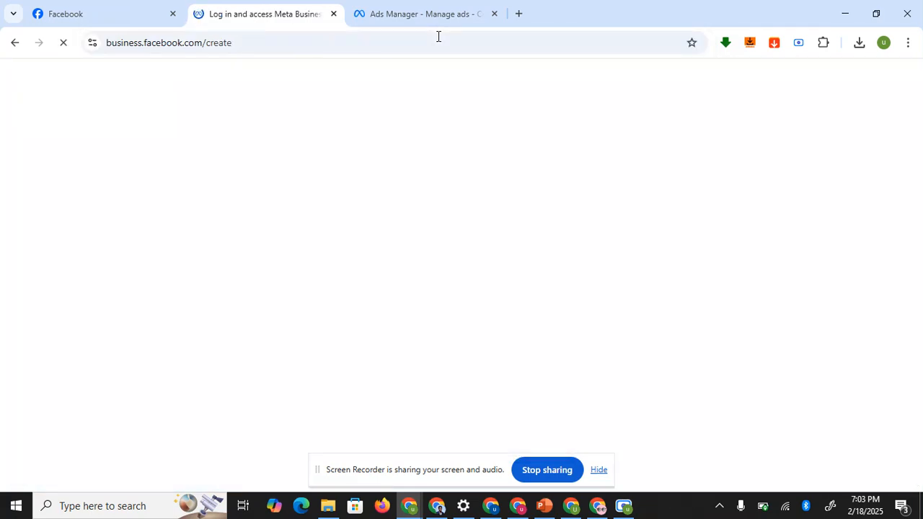
pyautogui.scroll(-1, 188, 303)
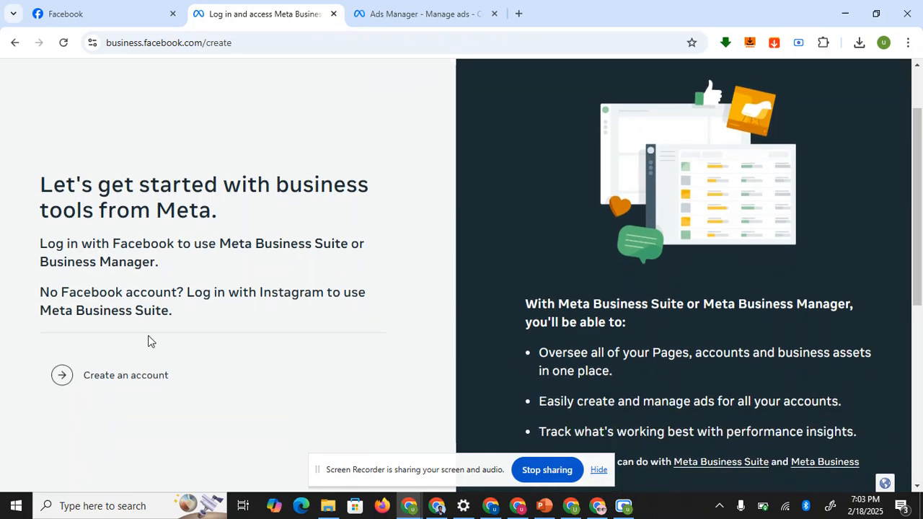
# - Fill the new business portfolio form with name 'Bt Business' and the business email, then submit
pyautogui.click(63, 376)
pyautogui.click(417, 202)
pyautogui.write('Bt')
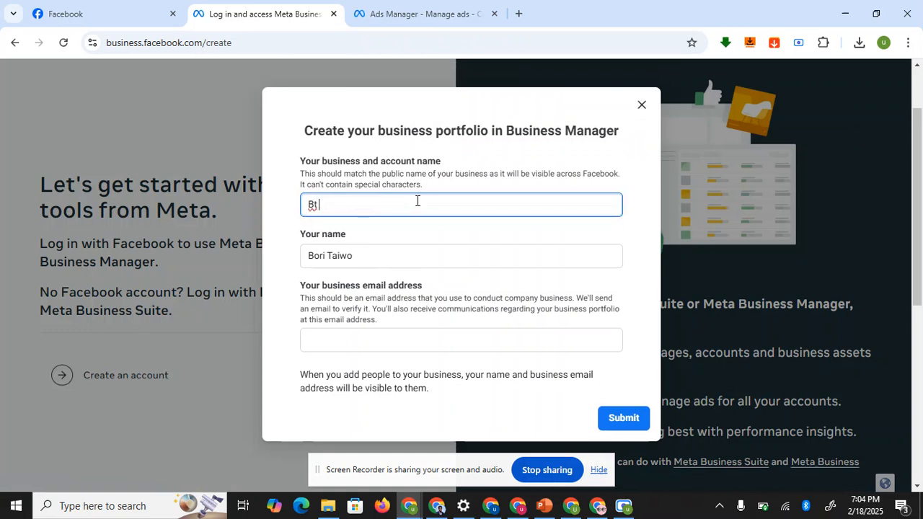
pyautogui.write(' Business')
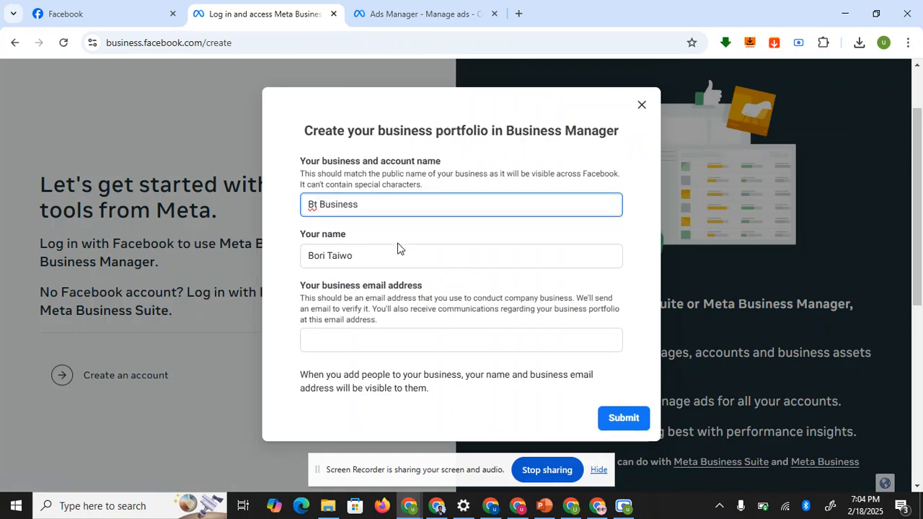
pyautogui.click(356, 356)
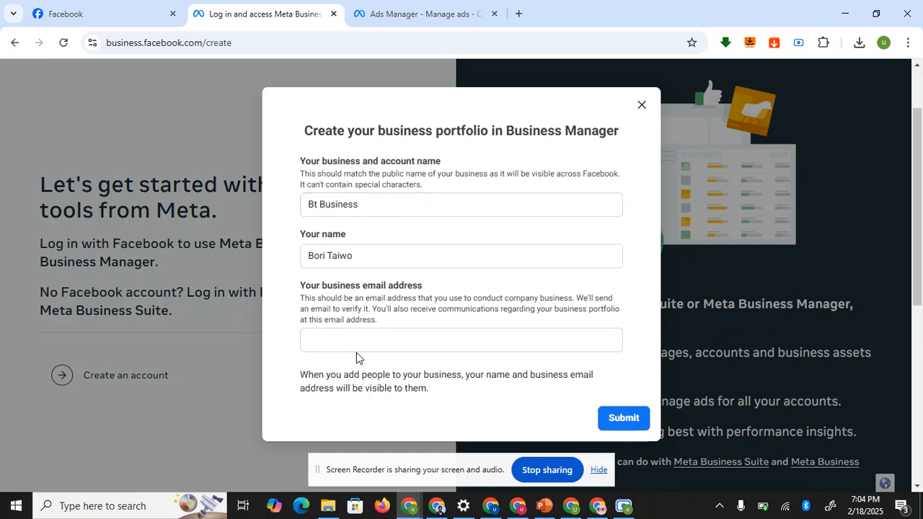
pyautogui.click(376, 344)
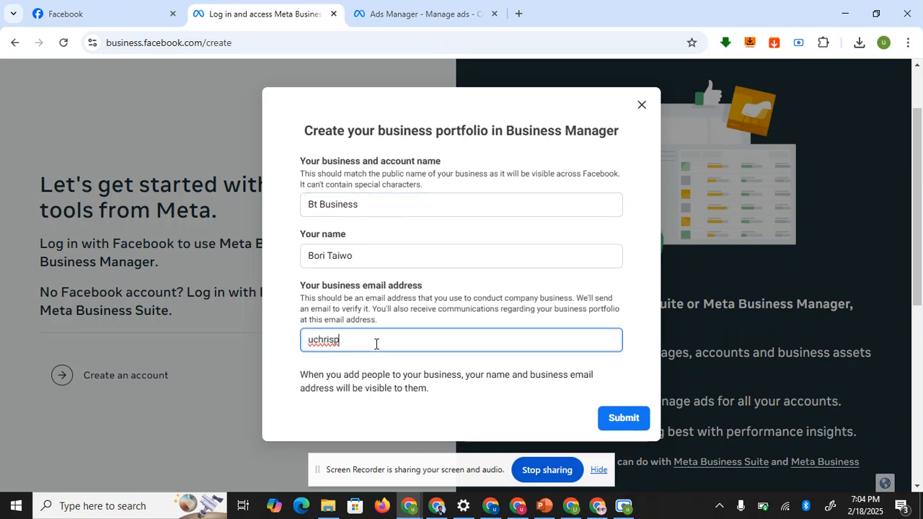
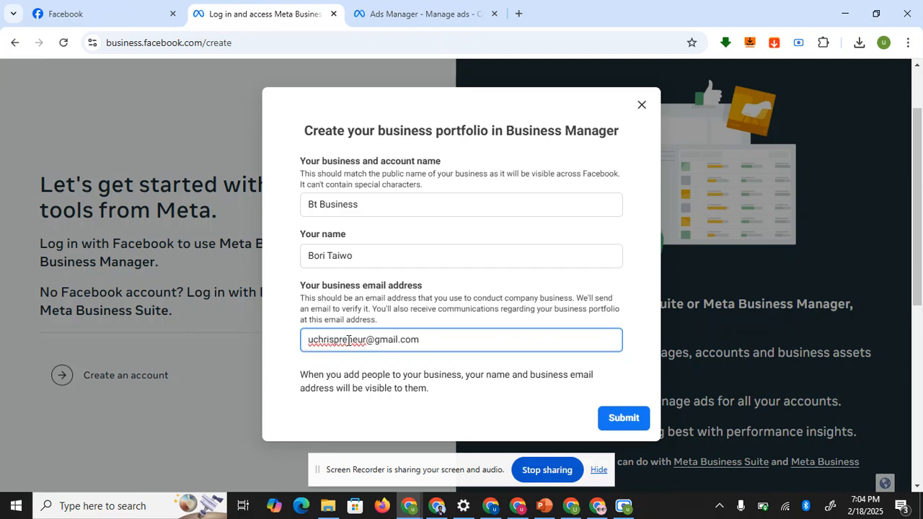
pyautogui.click(624, 424)
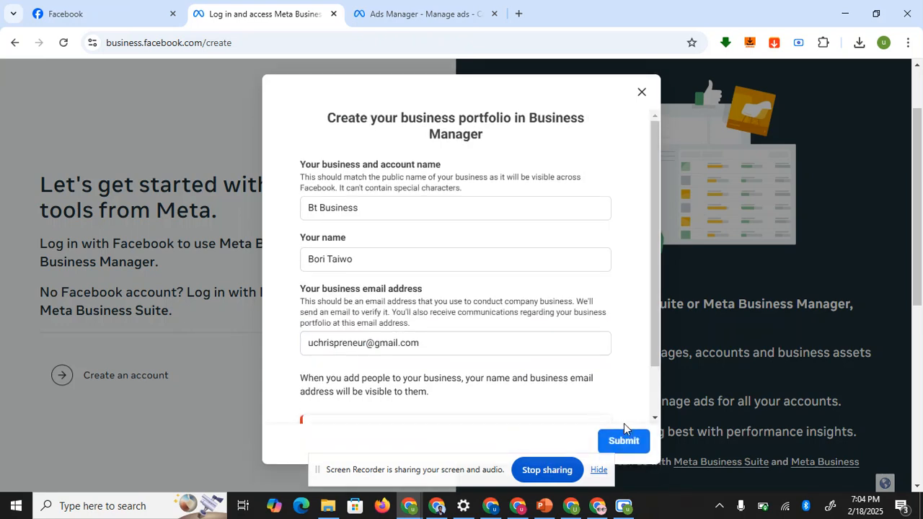
pyautogui.moveTo(654, 263); pyautogui.dragTo(659, 352)
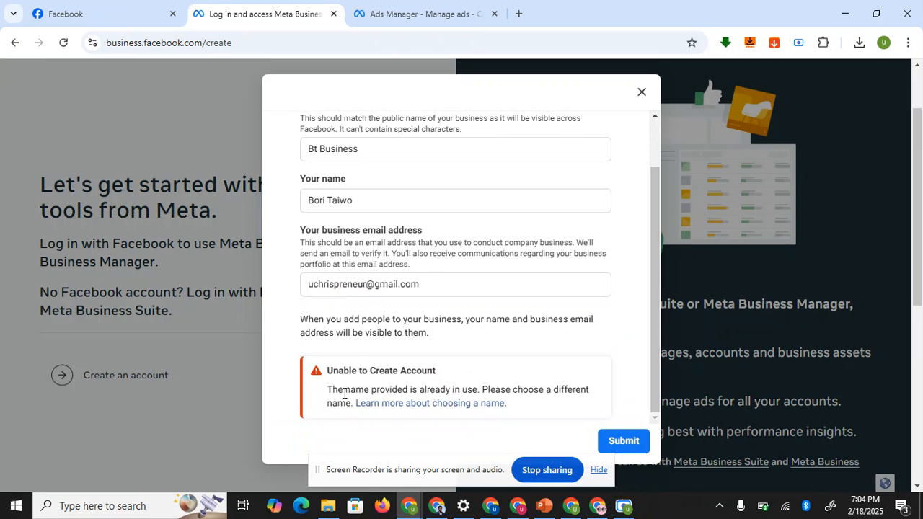
# - Rename the portfolio to 'Bt Business2' and resubmit, getting the 'Unable to Create Account' limit error
pyautogui.click(367, 150)
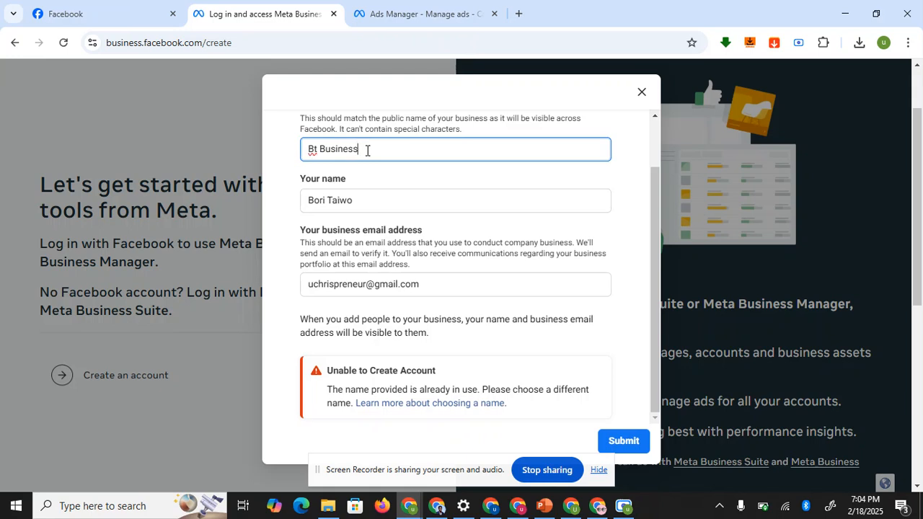
pyautogui.write('2')
pyautogui.click(621, 442)
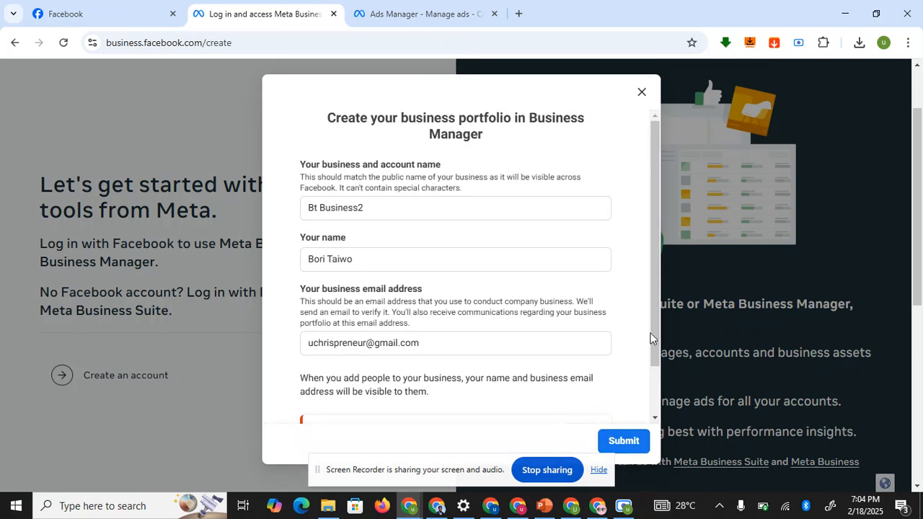
pyautogui.scroll(-2, 659, 328)
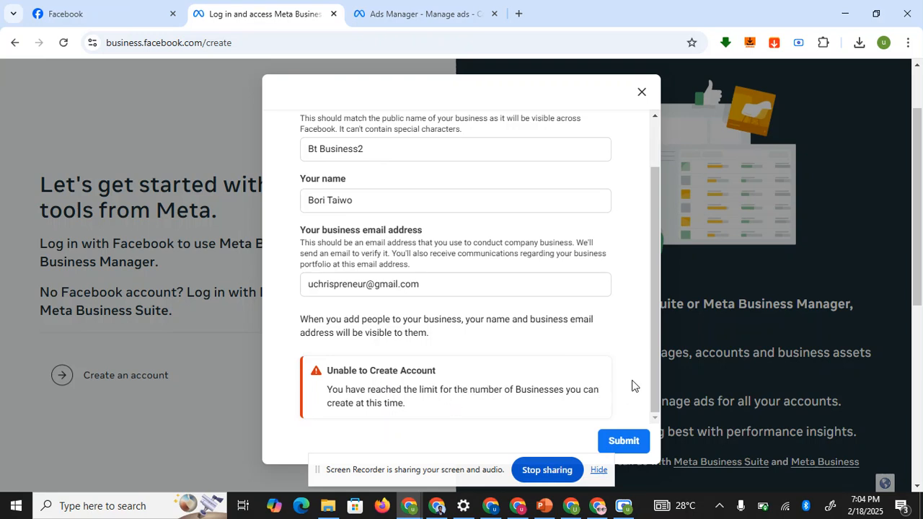
pyautogui.moveTo(655, 353); pyautogui.dragTo(653, 203)
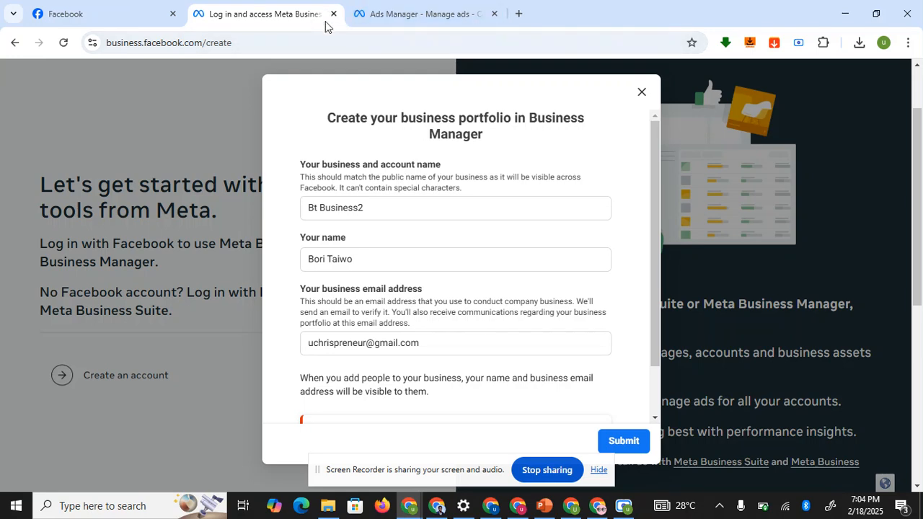
# - Load the business.facebook.com home page, then bring the facebook ads presentation forward
pyautogui.click(290, 42)
pyautogui.click(290, 41)
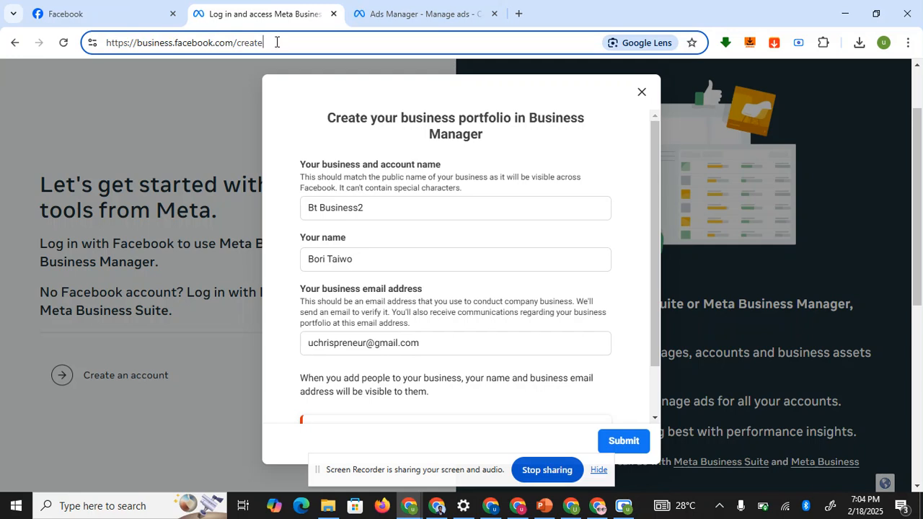
pyautogui.write('business')
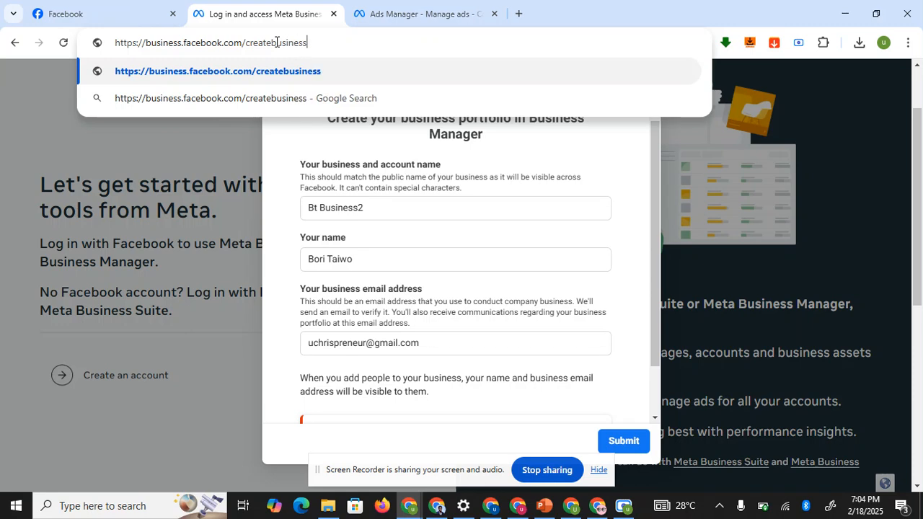
pyautogui.hotkey('ctrl', 'a')
pyautogui.write('busines')
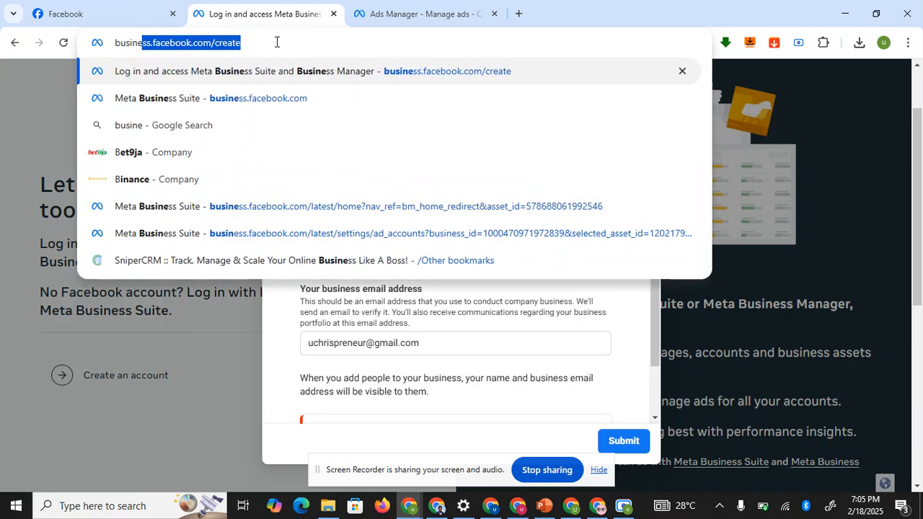
pyautogui.press('Right')
pyautogui.press('BackSpace')
pyautogui.press('BackSpace')
pyautogui.press('BackSpace')
pyautogui.press('BackSpace')
pyautogui.press('BackSpace')
pyautogui.press('BackSpace')
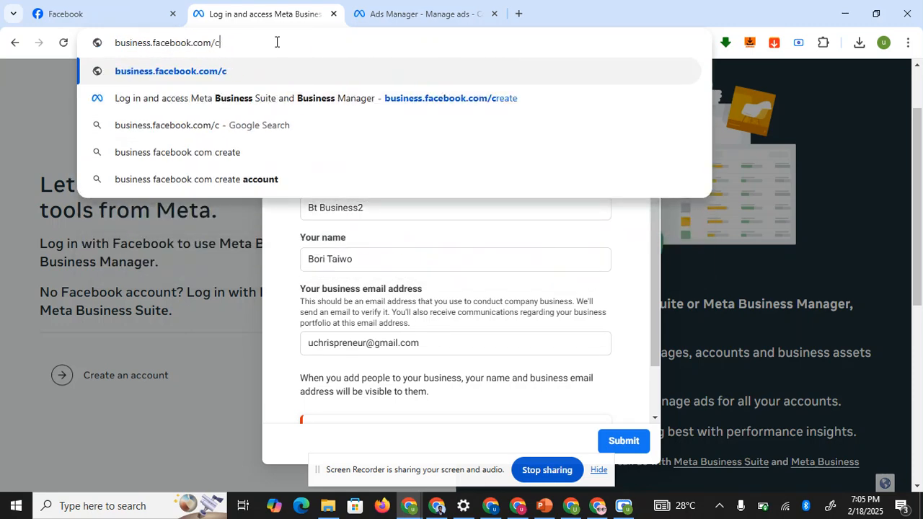
pyautogui.press('Return')
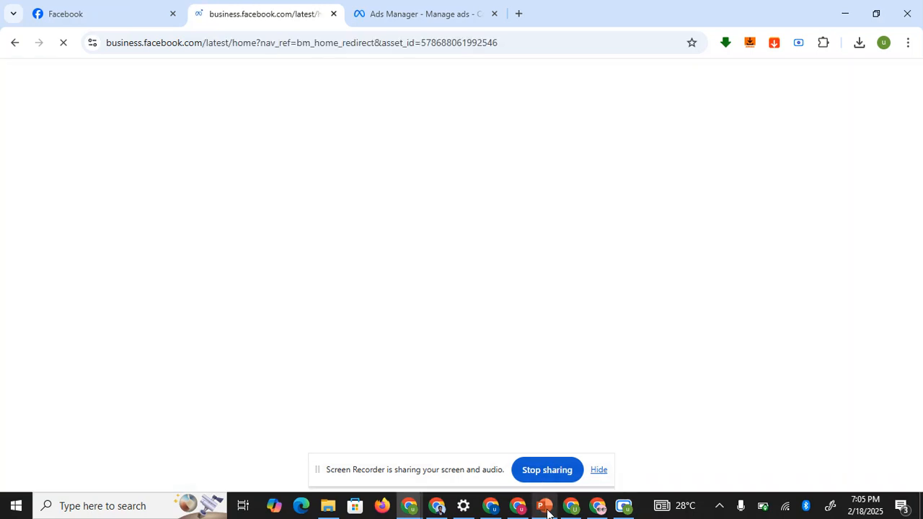
pyautogui.moveTo(546, 512)
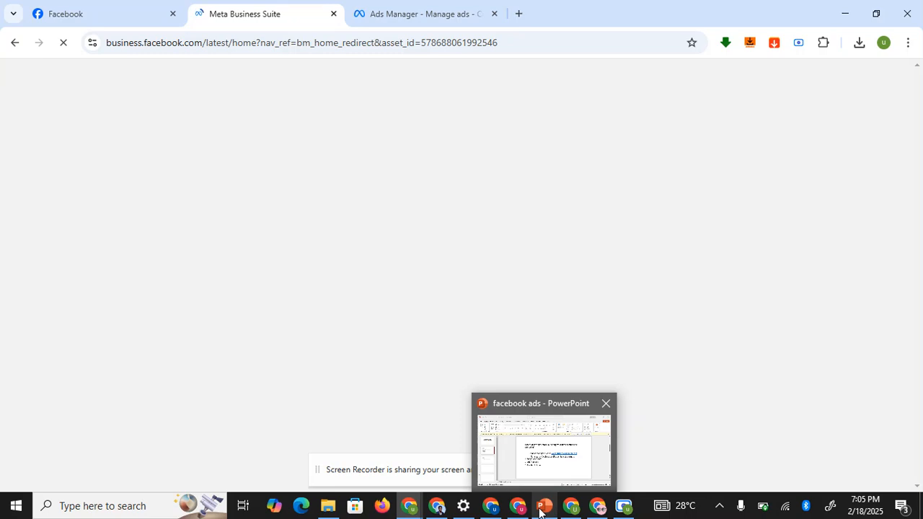
pyautogui.click(556, 512)
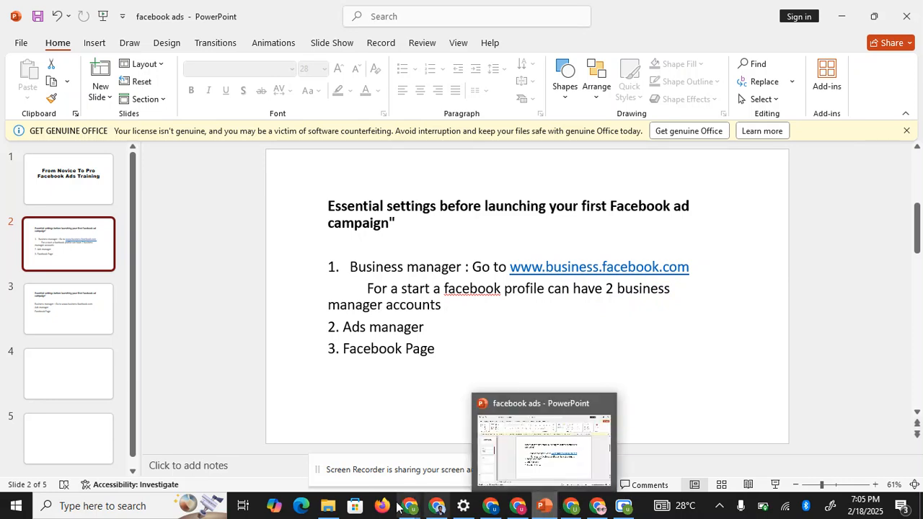
# - Switch back to the Meta Business Suite window showing the Topmost Stores home page
pyautogui.click(389, 477)
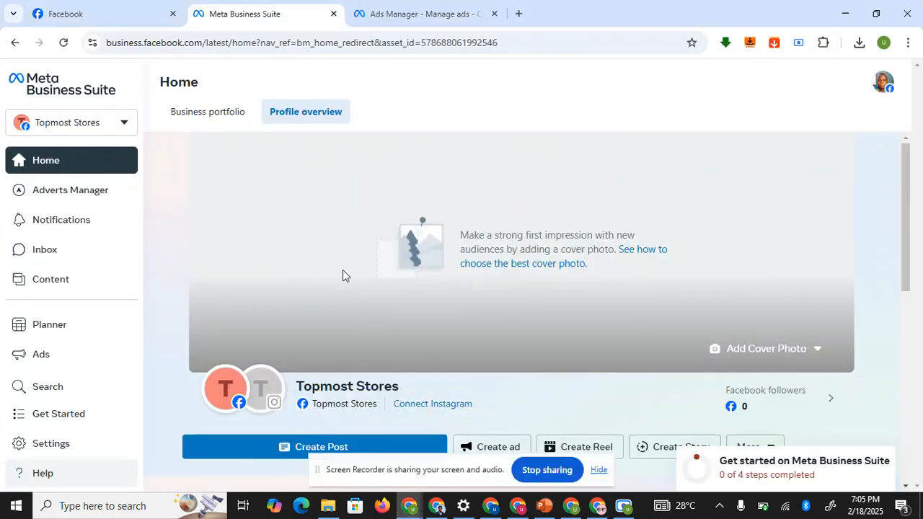
# - Select BT Business from the portfolio switcher and open its settings
pyautogui.click(124, 124)
pyautogui.moveTo(118, 198)
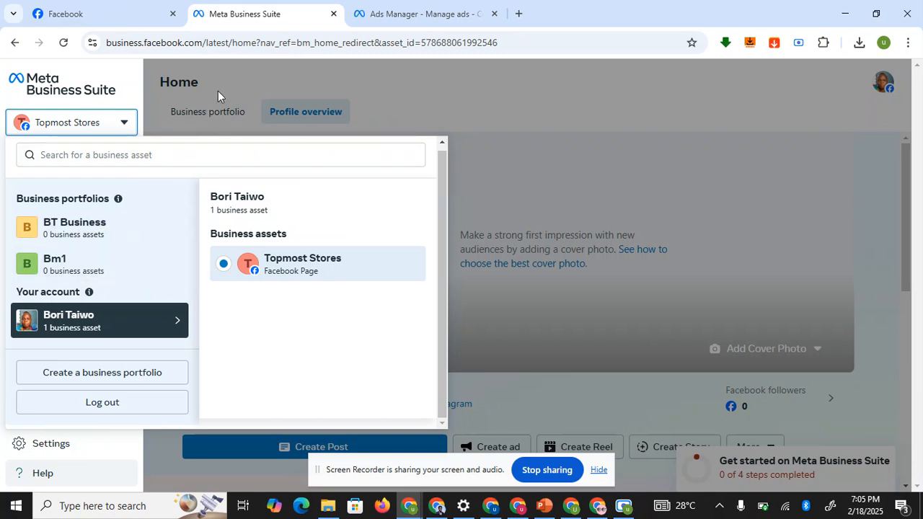
pyautogui.click(157, 229)
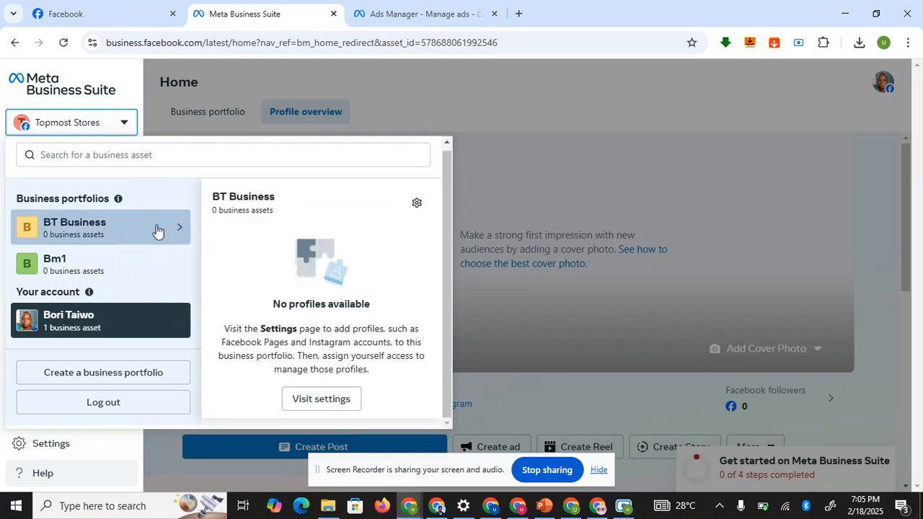
pyautogui.click(417, 205)
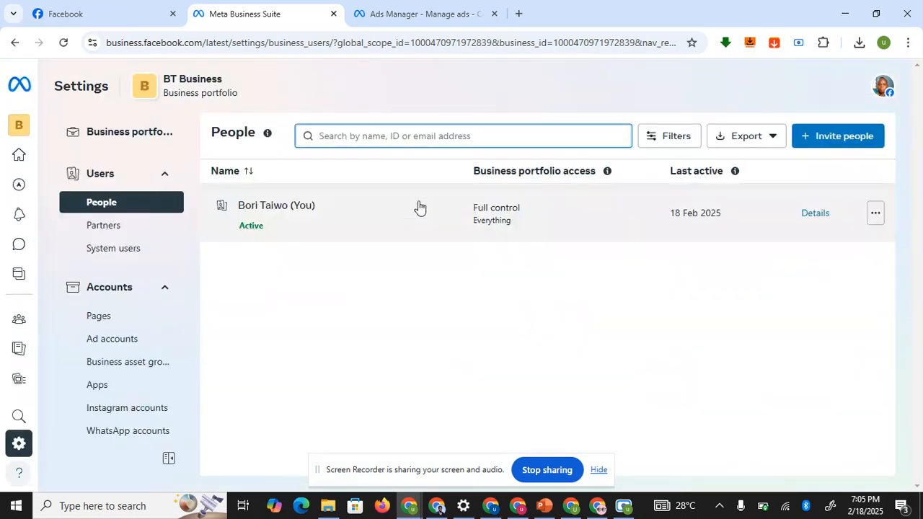
# - View BT Business's boss stores ad account and confirm 'Create a new ad account' is disabled
pyautogui.click(124, 346)
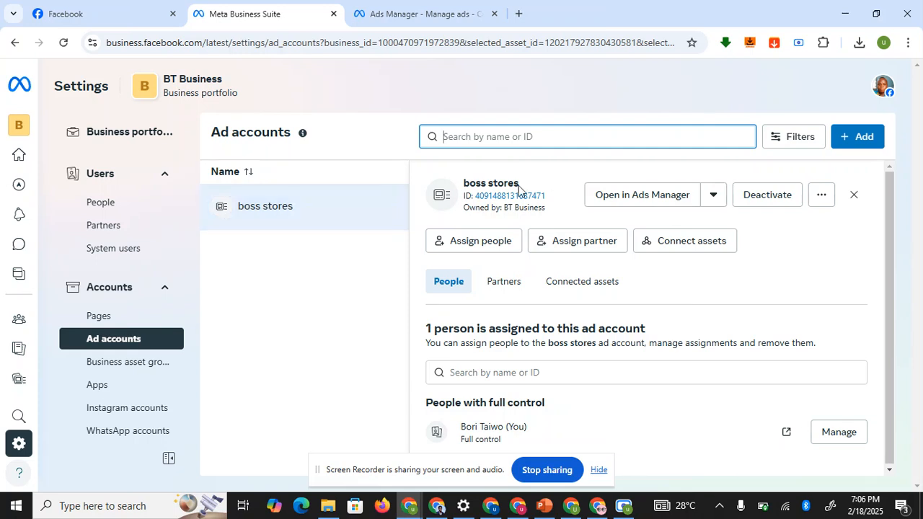
pyautogui.click(856, 137)
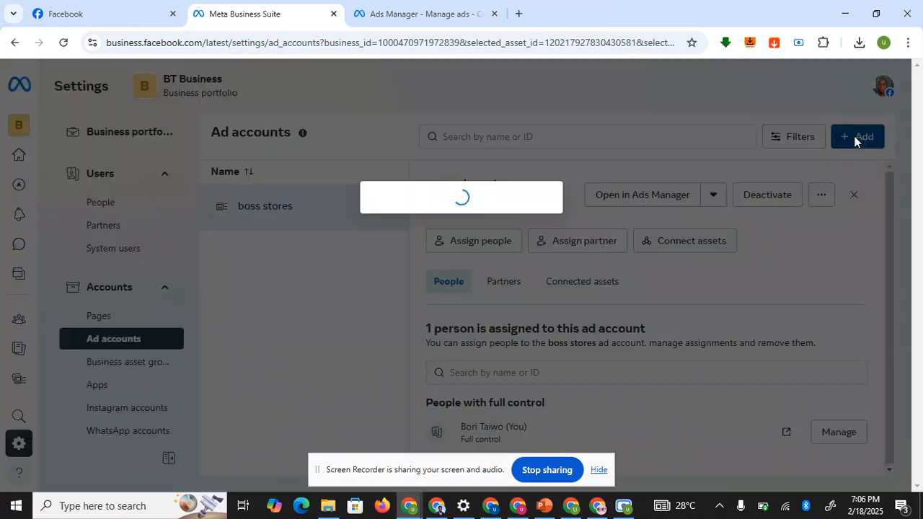
pyautogui.moveTo(469, 192)
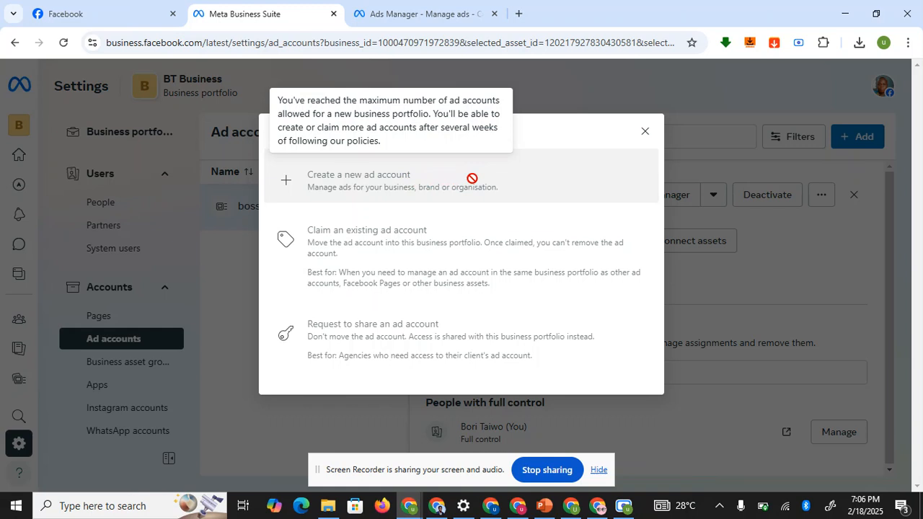
pyautogui.click(645, 133)
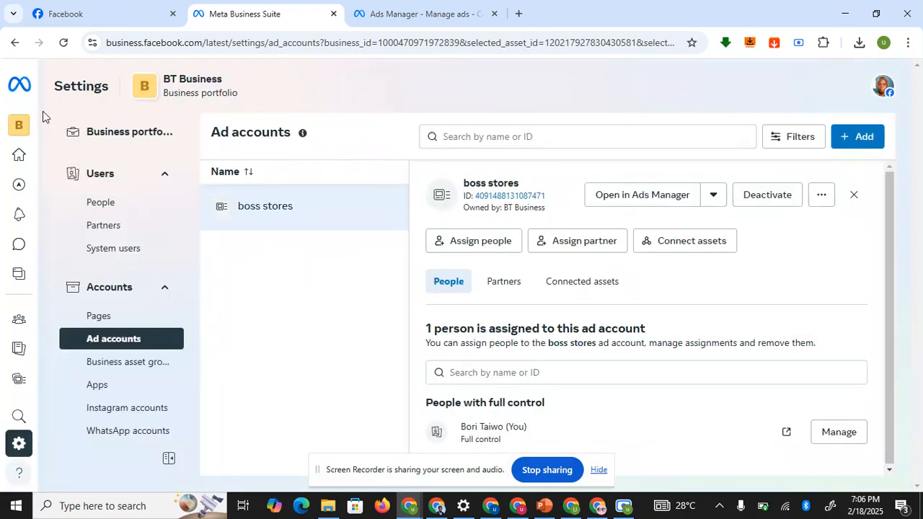
# - Switch to the Bm1 portfolio and view its Acc1 ad account details
pyautogui.click(21, 127)
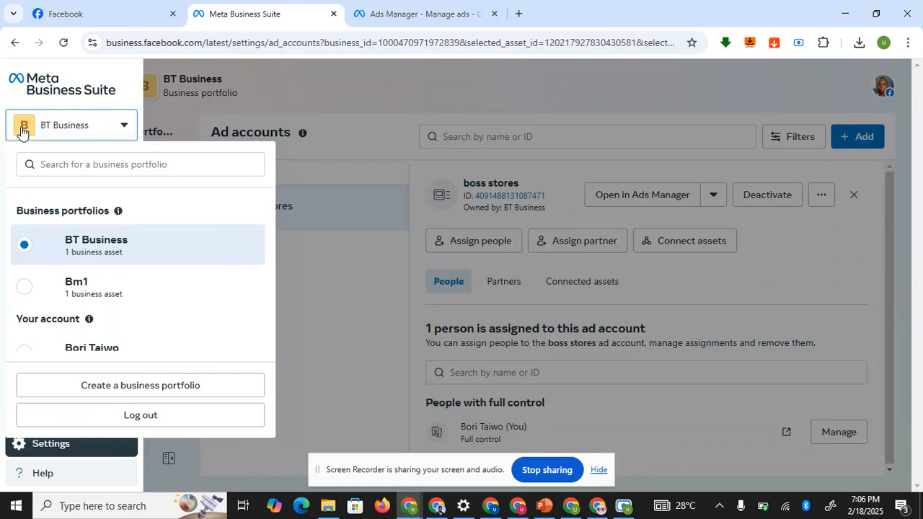
pyautogui.click(113, 287)
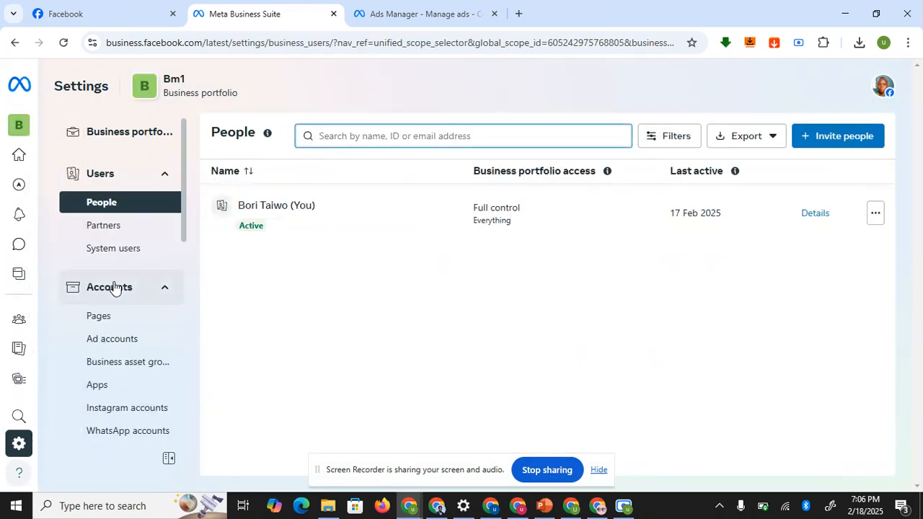
pyautogui.click(117, 340)
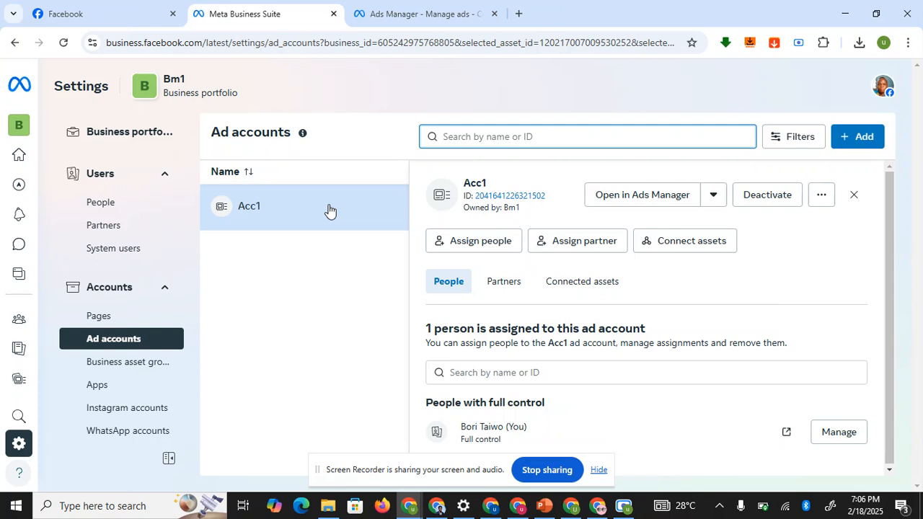
pyautogui.click(343, 209)
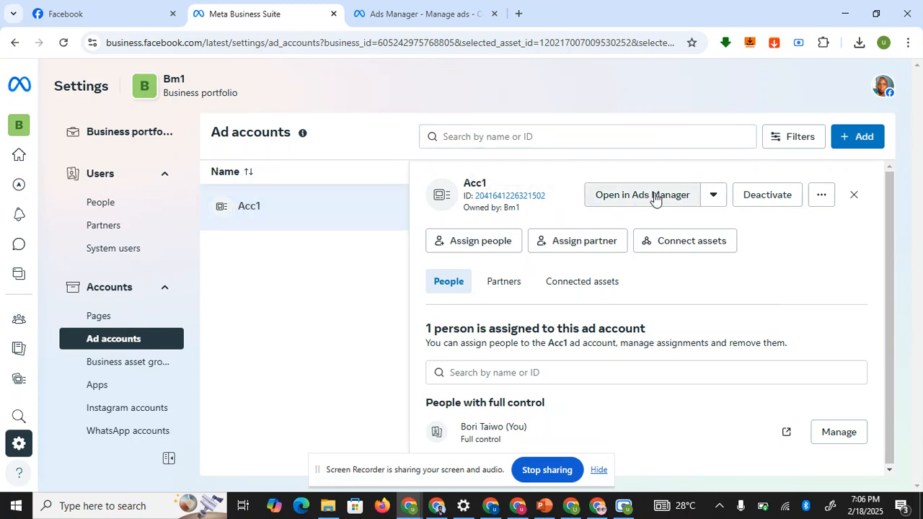
# - Check Bm1's add ad account options, then view its Pages listing Topmost Stores
pyautogui.click(863, 140)
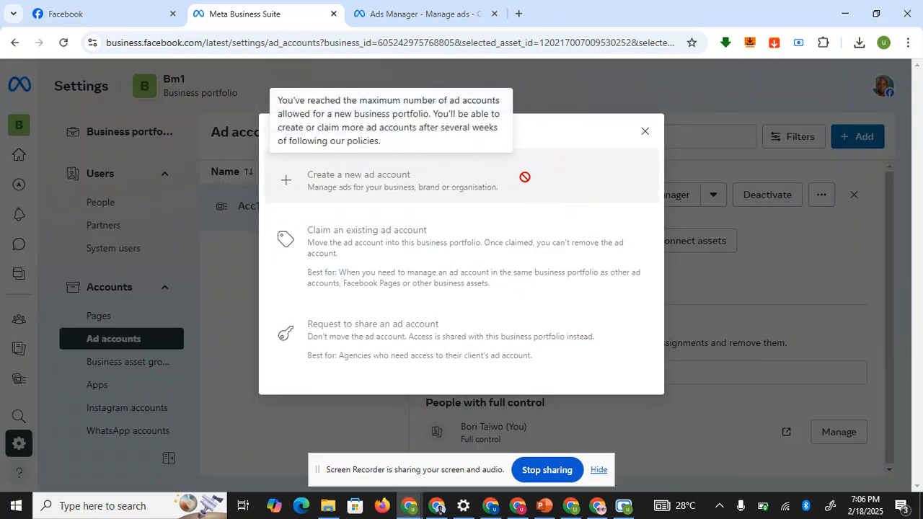
pyautogui.click(645, 132)
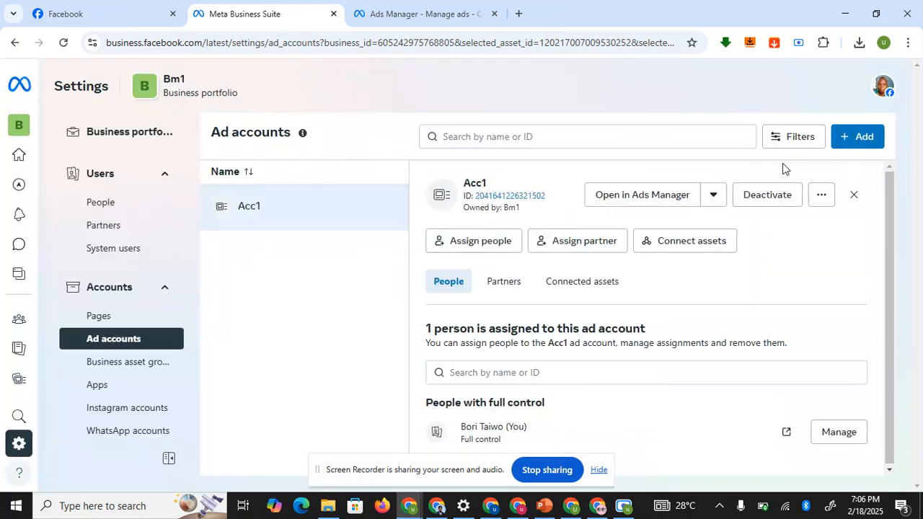
pyautogui.click(856, 145)
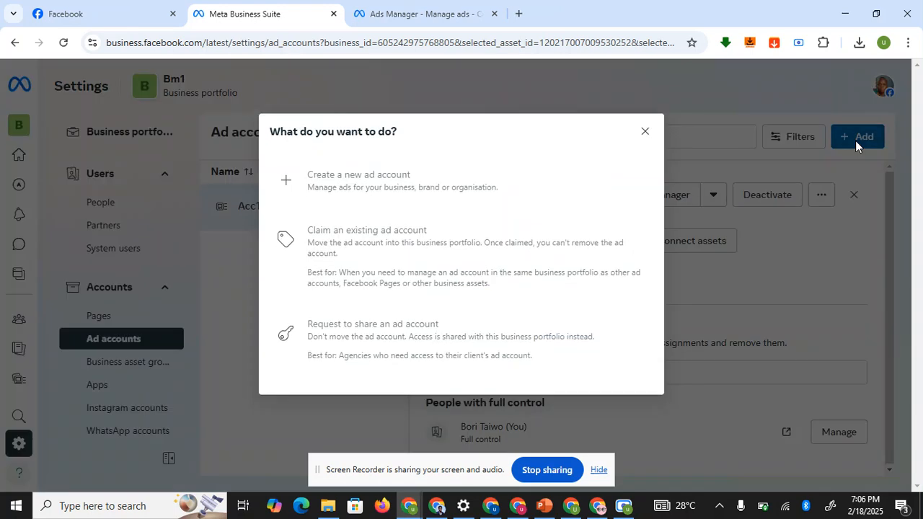
pyautogui.moveTo(413, 186)
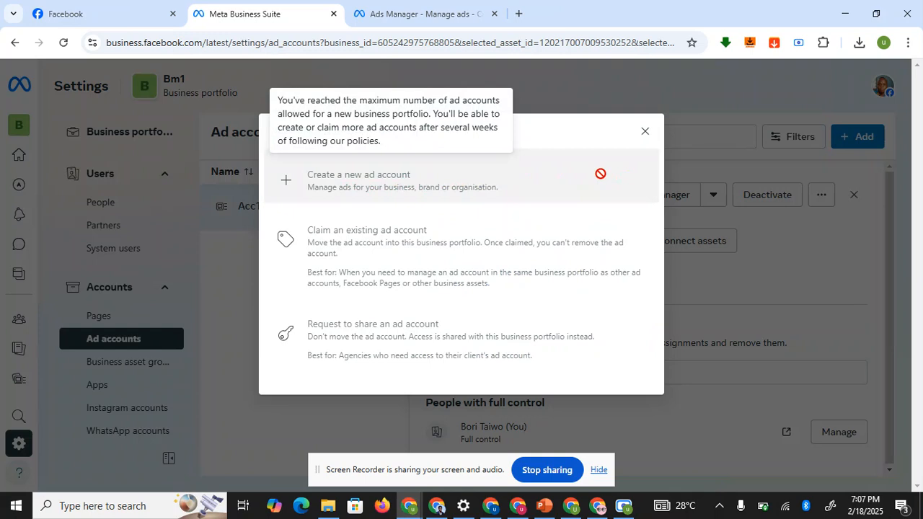
pyautogui.click(646, 133)
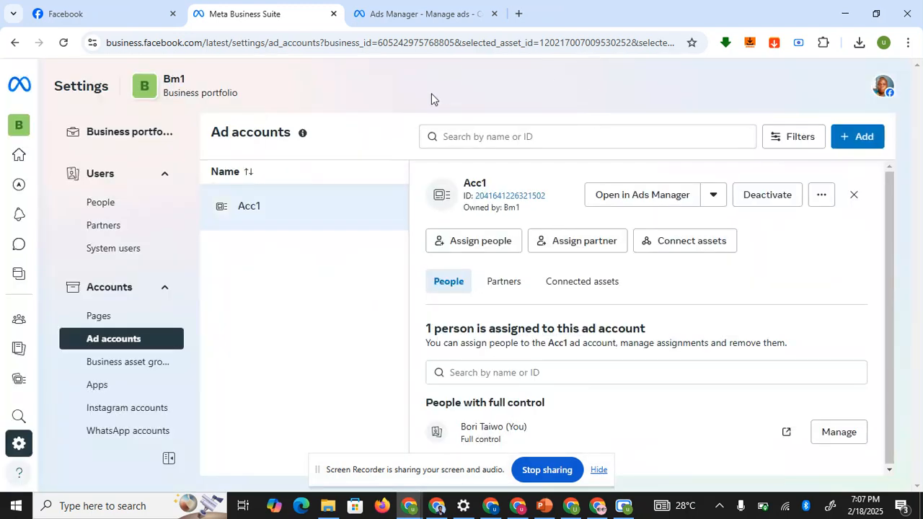
pyautogui.click(117, 316)
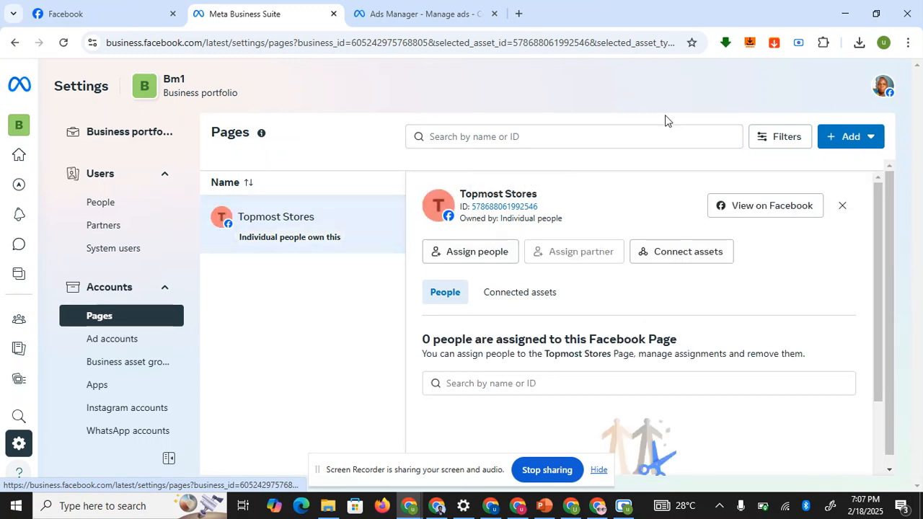
pyautogui.click(60, 3)
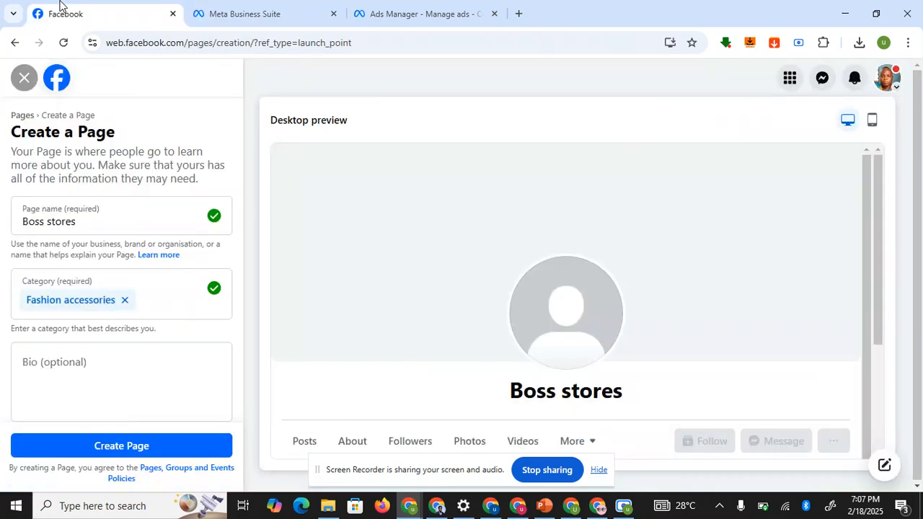
# - Discard the Boss stores page draft and open Pages you manage from the Facebook sidebar
pyautogui.click(23, 79)
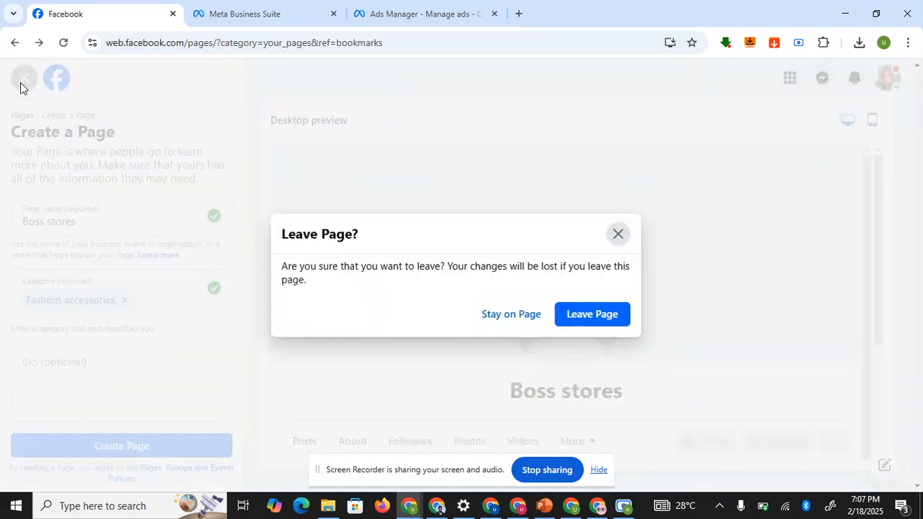
pyautogui.click(596, 316)
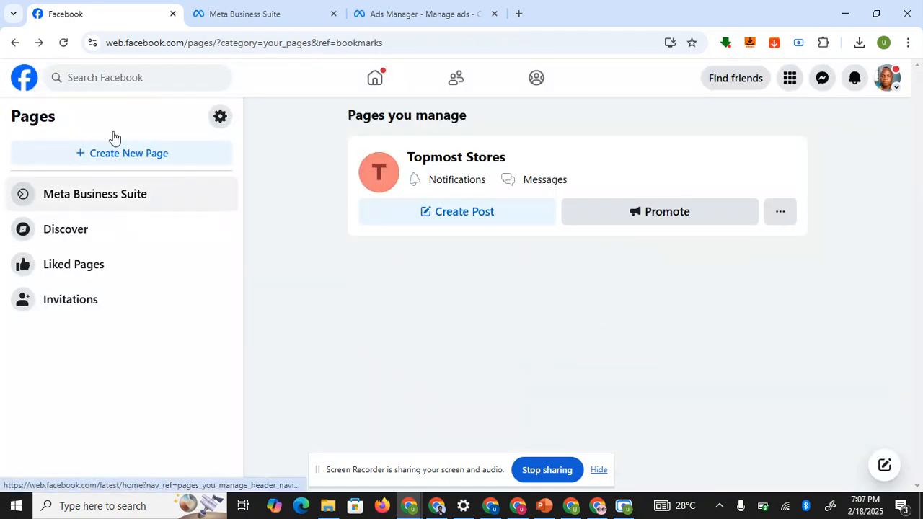
pyautogui.click(25, 79)
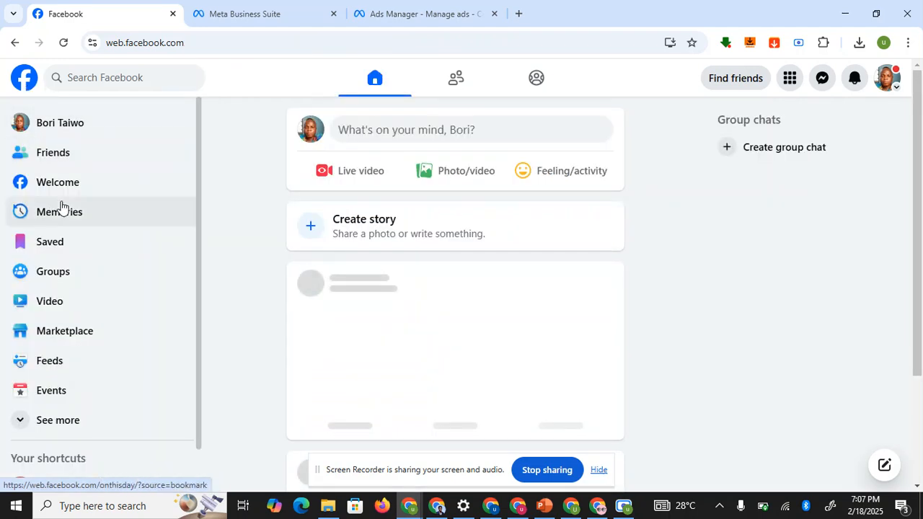
pyautogui.click(22, 429)
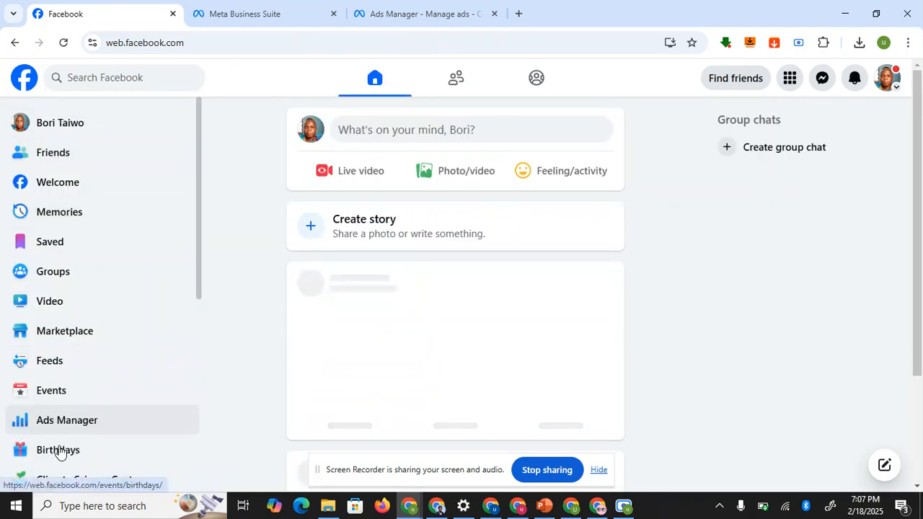
pyautogui.moveTo(200, 266); pyautogui.dragTo(207, 398)
pyautogui.scroll(-1, 62, 402)
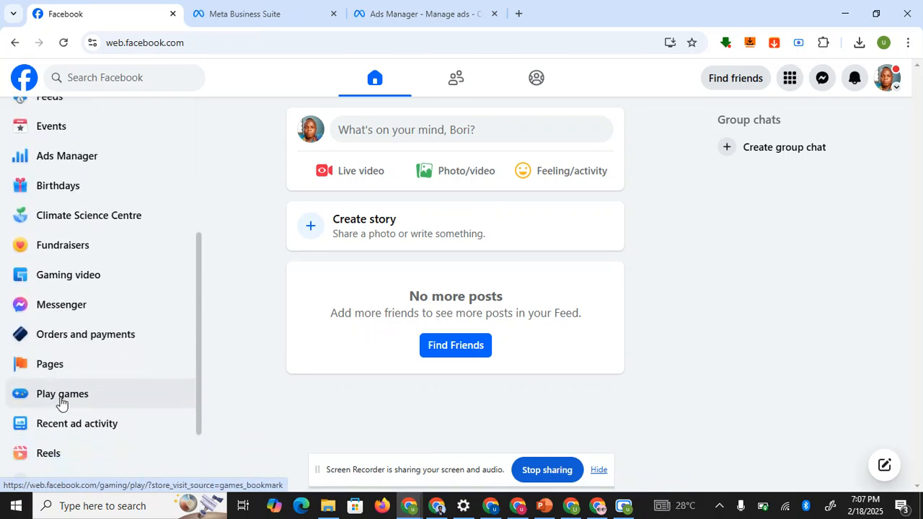
pyautogui.scroll(1, 63, 401)
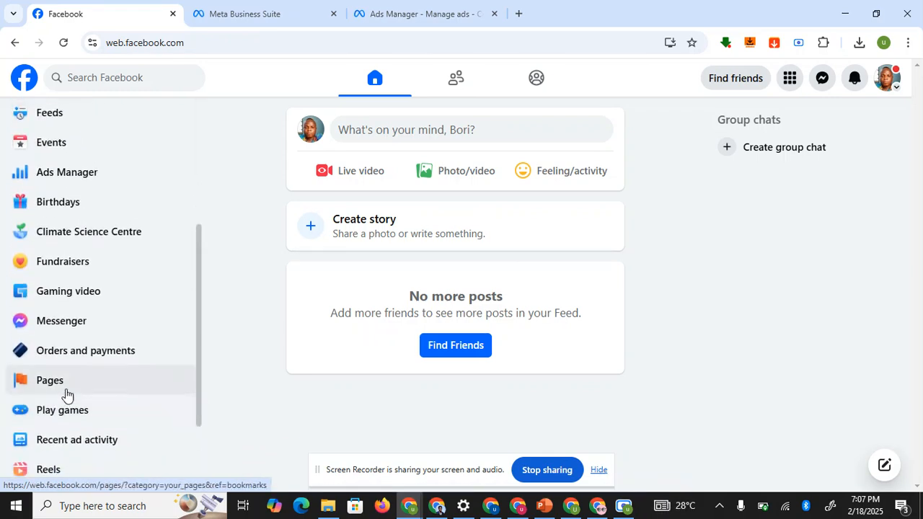
pyautogui.click(67, 390)
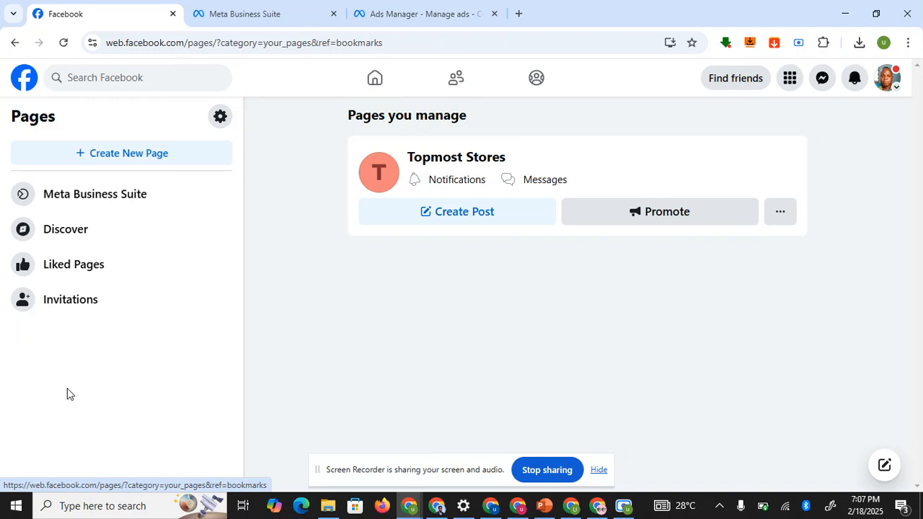
# - Try to create a 'Boss stores' Page in Fashion accessories, then switch to the other Facebook window
pyautogui.click(131, 155)
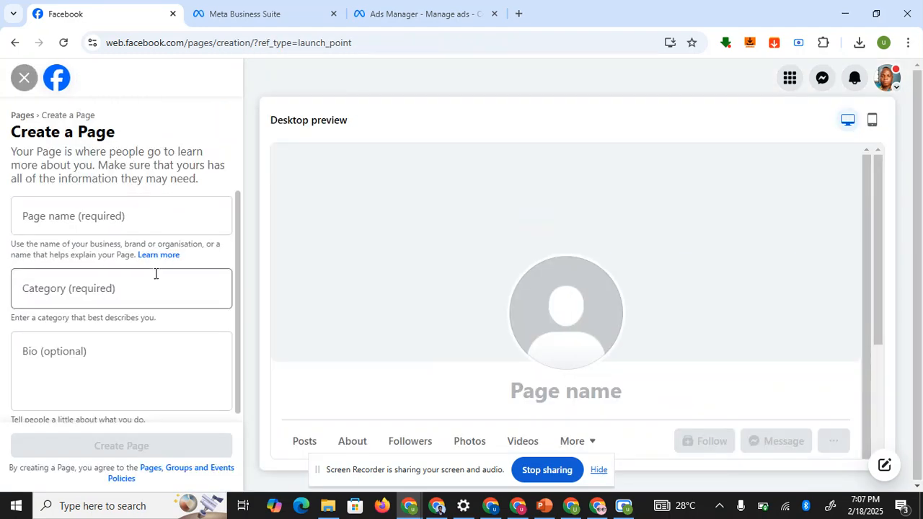
pyautogui.click(155, 221)
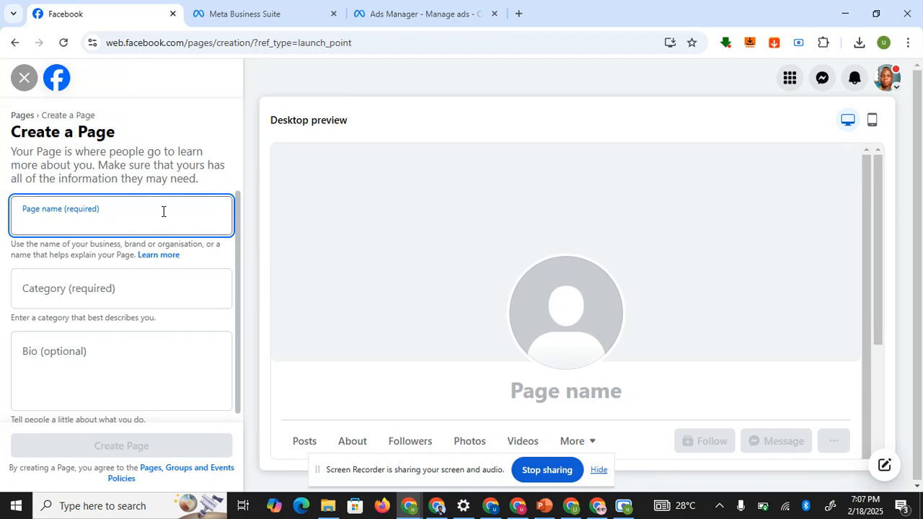
pyautogui.write('boss stores')
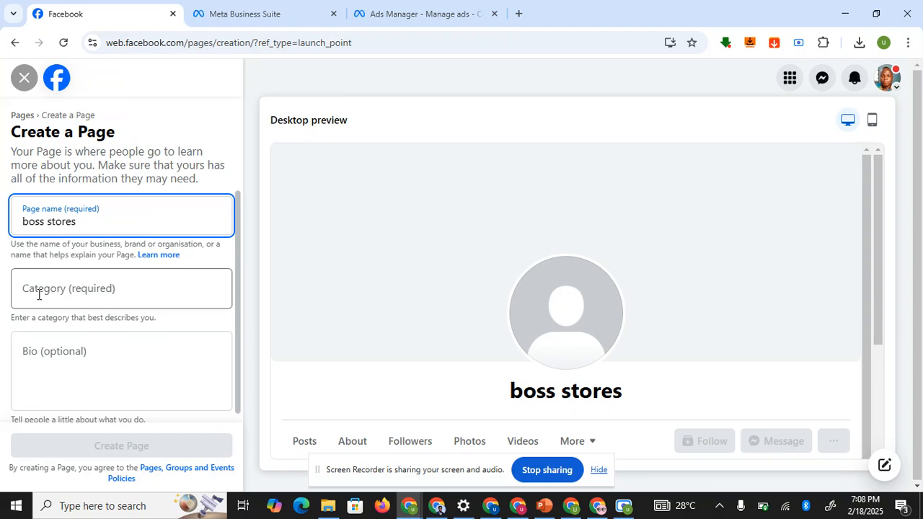
pyautogui.click(61, 291)
pyautogui.write('fashion')
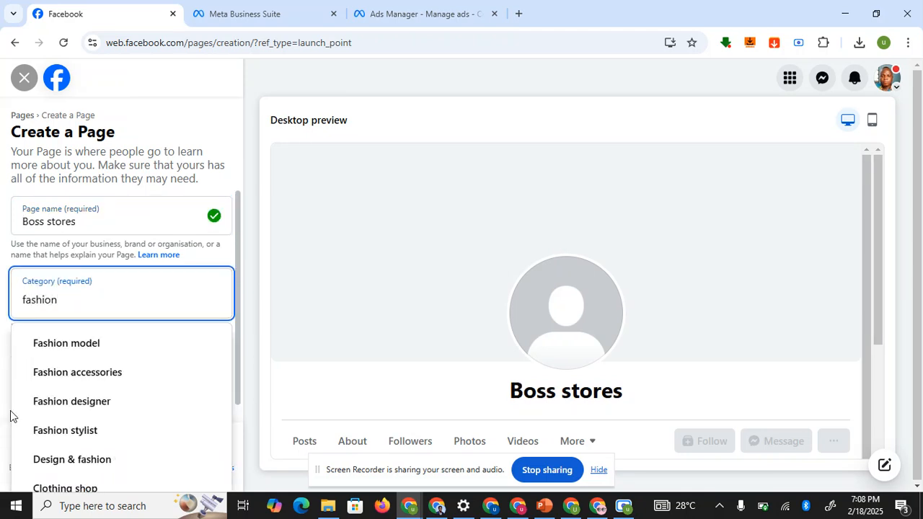
pyautogui.click(59, 372)
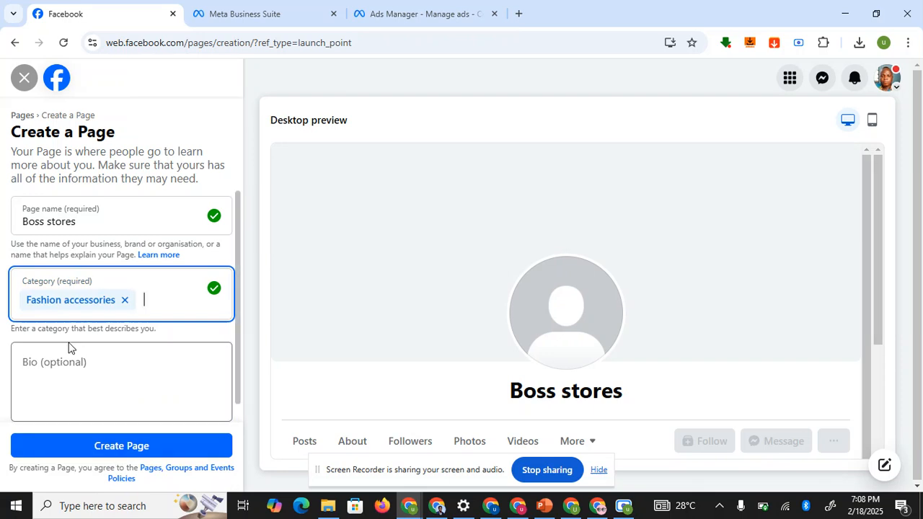
pyautogui.click(65, 364)
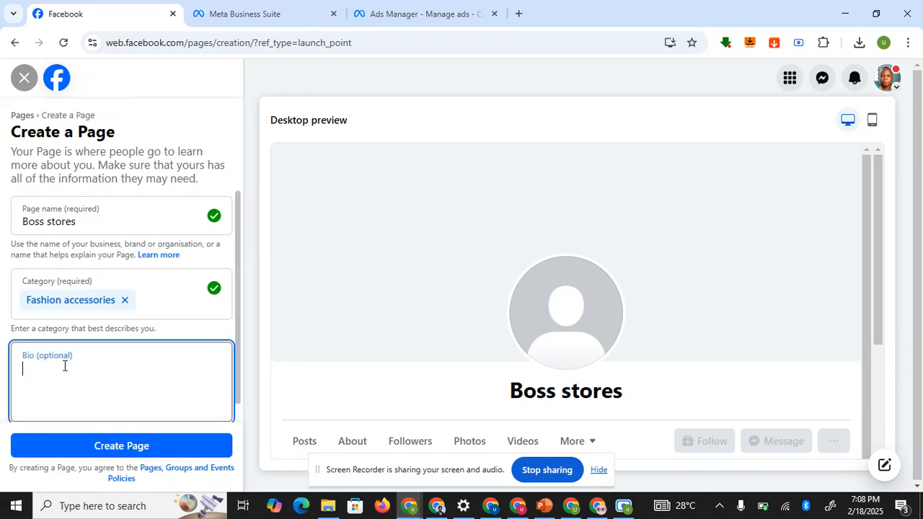
pyautogui.click(84, 452)
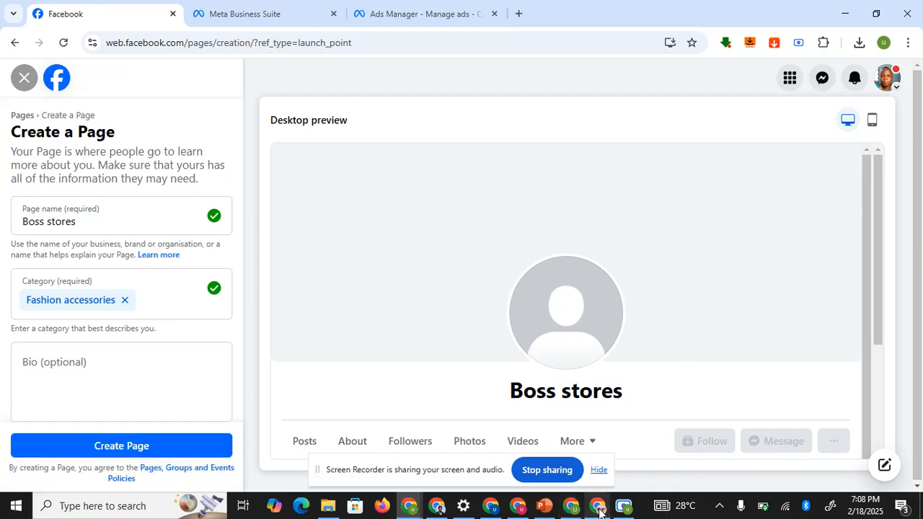
pyautogui.click(597, 507)
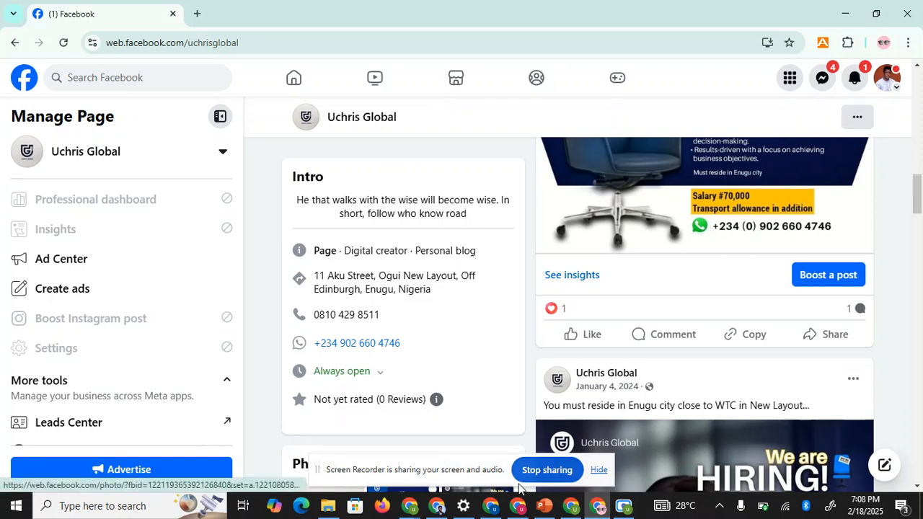
# - Show the Boss-Stores Page window, check its cover photo options, then scroll to the page health card
pyautogui.moveTo(441, 509)
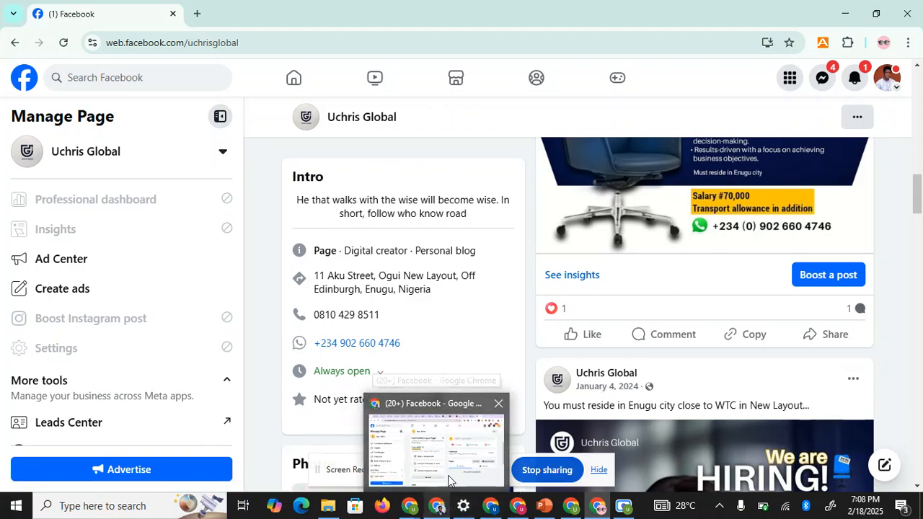
pyautogui.click(448, 480)
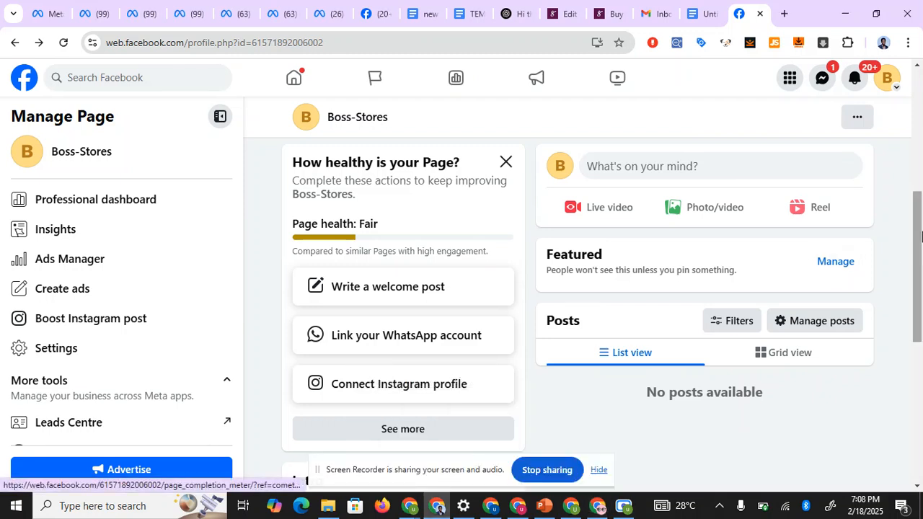
pyautogui.moveTo(921, 264); pyautogui.dragTo(920, 86)
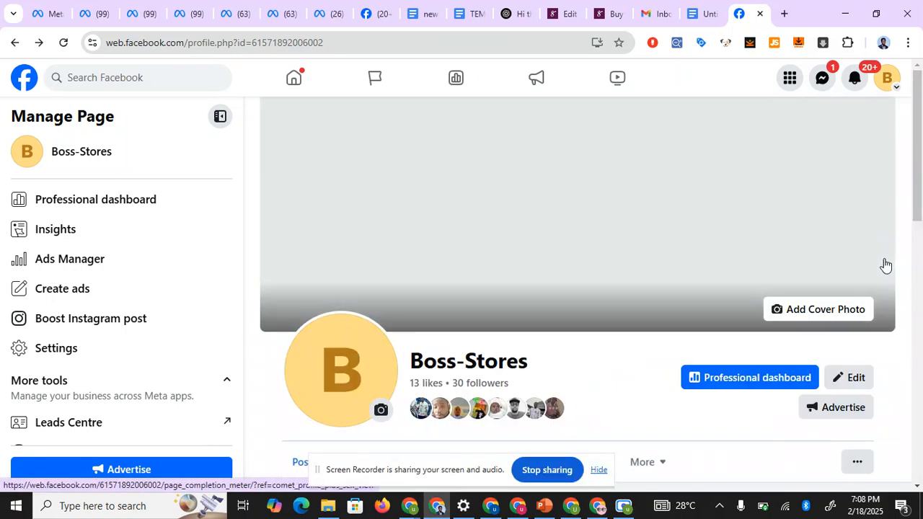
pyautogui.click(865, 315)
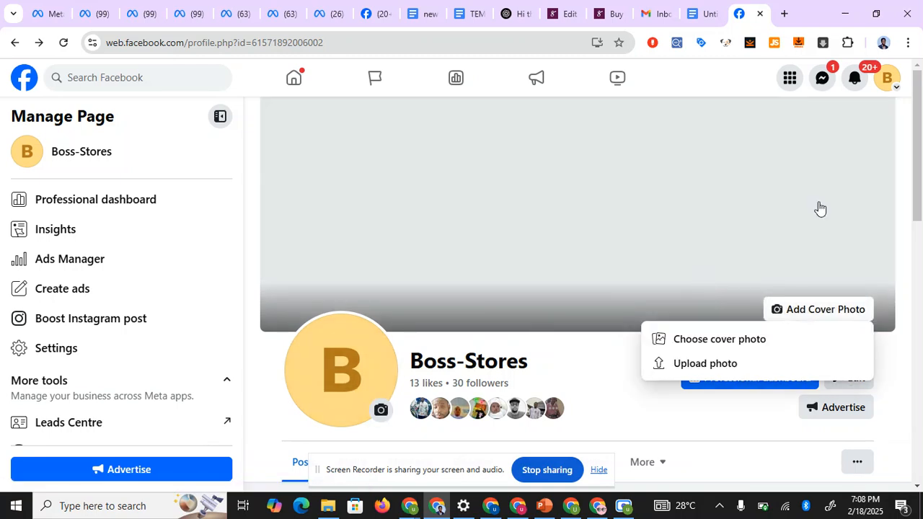
pyautogui.moveTo(922, 170); pyautogui.dragTo(922, 285)
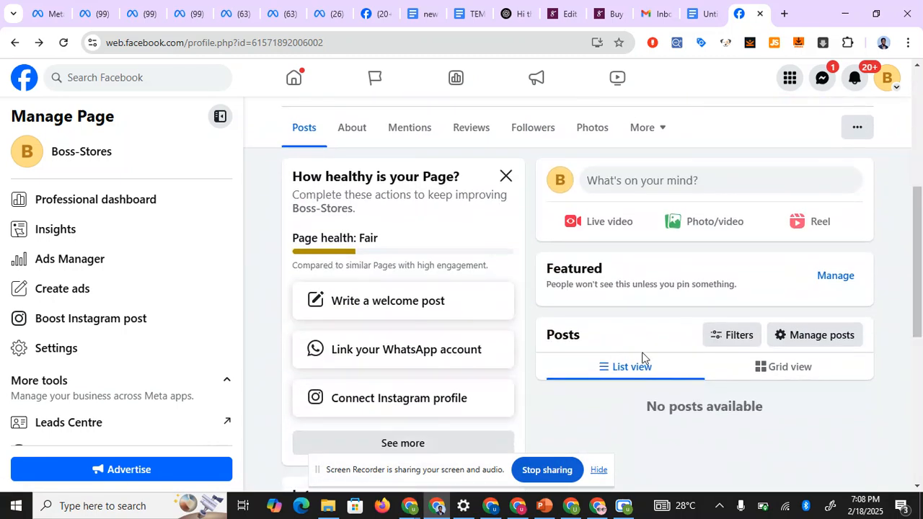
# - Open the full page setup checklist for Boss-Stores and scroll through its items
pyautogui.click(443, 447)
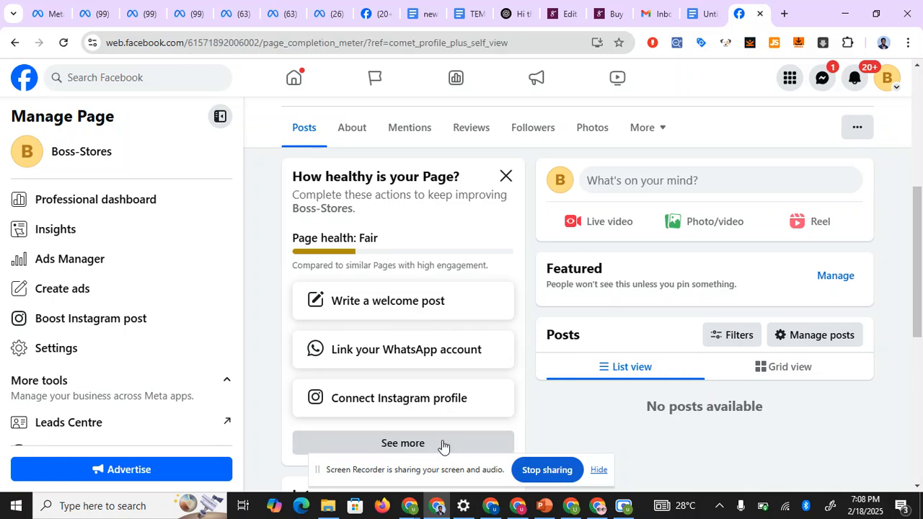
pyautogui.moveTo(921, 128); pyautogui.dragTo(922, 158)
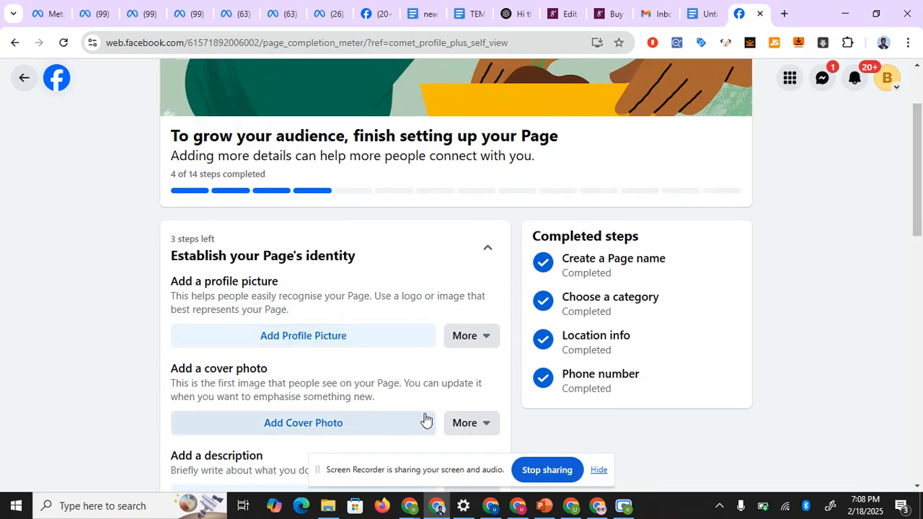
pyautogui.scroll(-4, 425, 420)
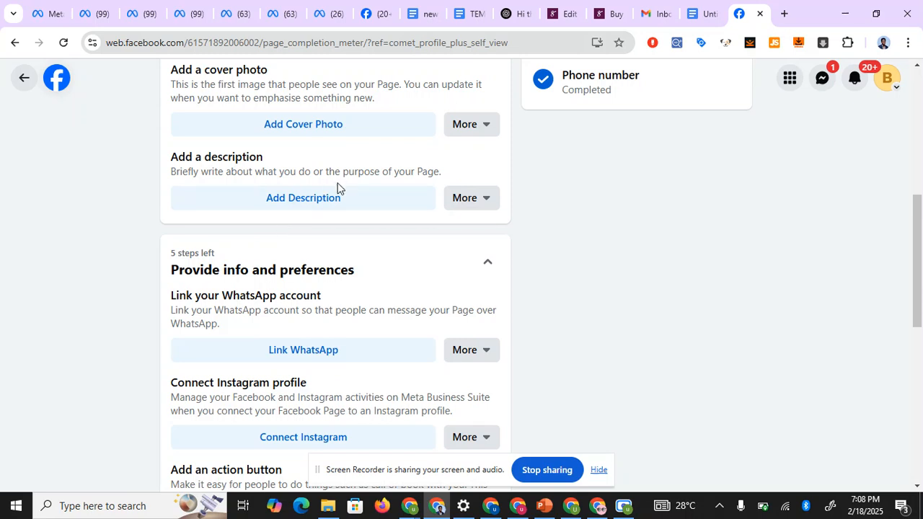
pyautogui.scroll(-2, 338, 187)
pyautogui.scroll(-1, 315, 231)
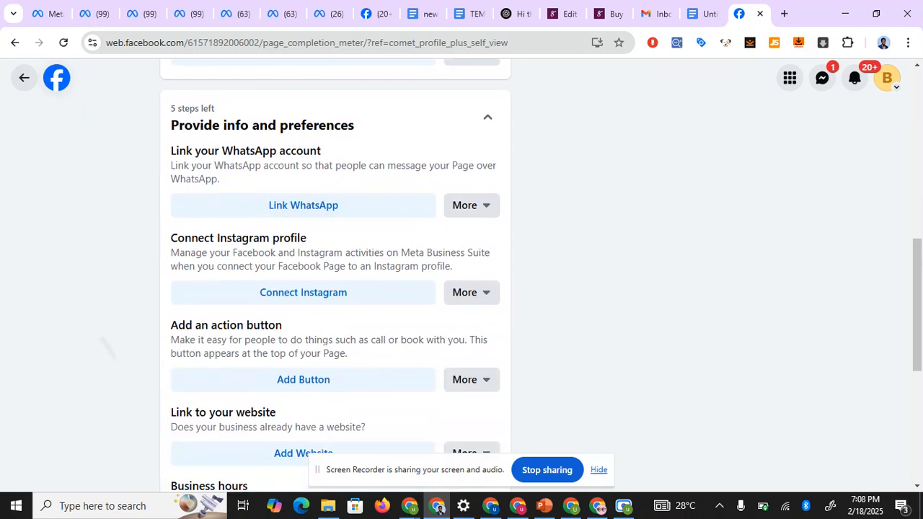
pyautogui.scroll(-1, 303, 292)
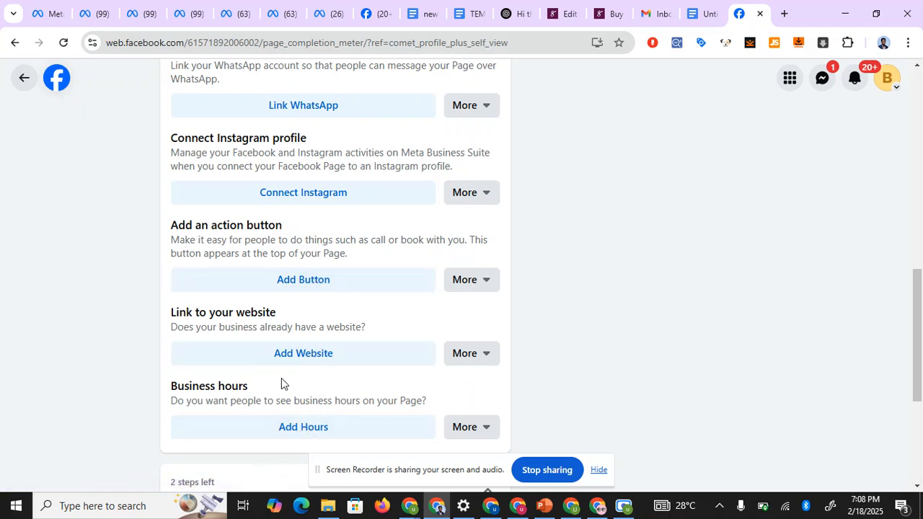
pyautogui.scroll(1, 295, 299)
pyautogui.scroll(-3, 118, 372)
pyautogui.scroll(8, 336, 288)
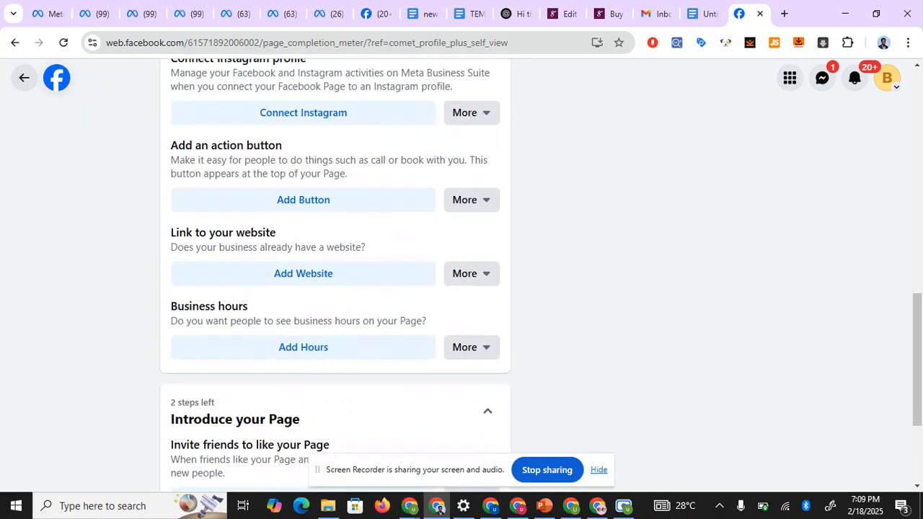
pyautogui.scroll(4, 385, 237)
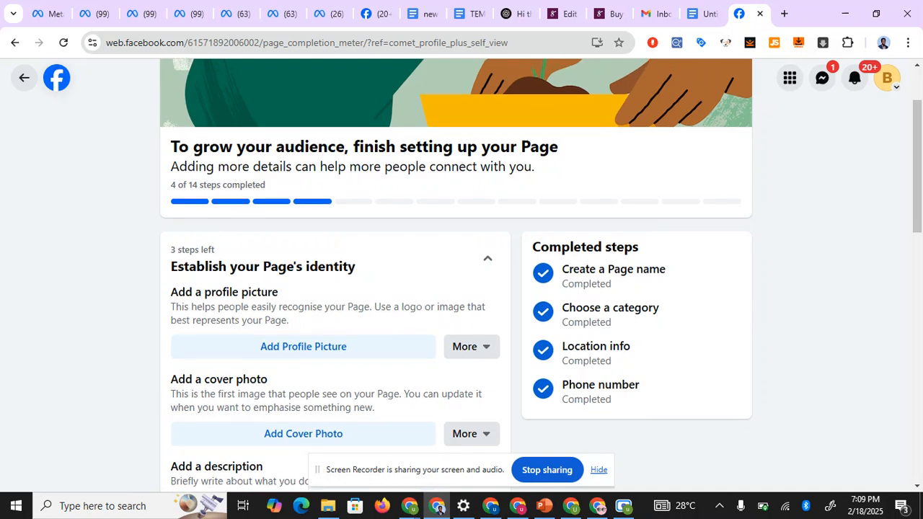
# - Return to the Boss-Stores profile, then bring up the window with the Create a Page form
pyautogui.click(24, 78)
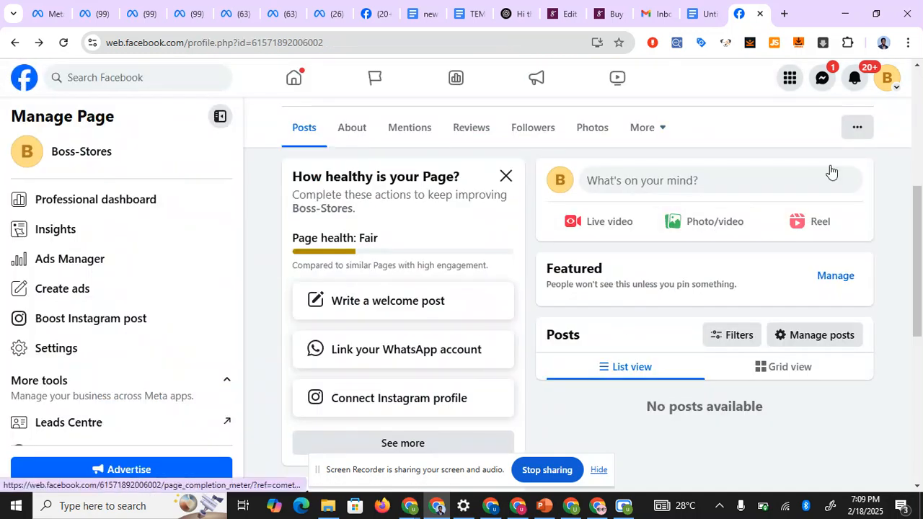
pyautogui.moveTo(918, 237)
pyautogui.mouseDown()
pyautogui.moveTo(919, 178)
pyautogui.moveTo(917, 270)
pyautogui.mouseUp()
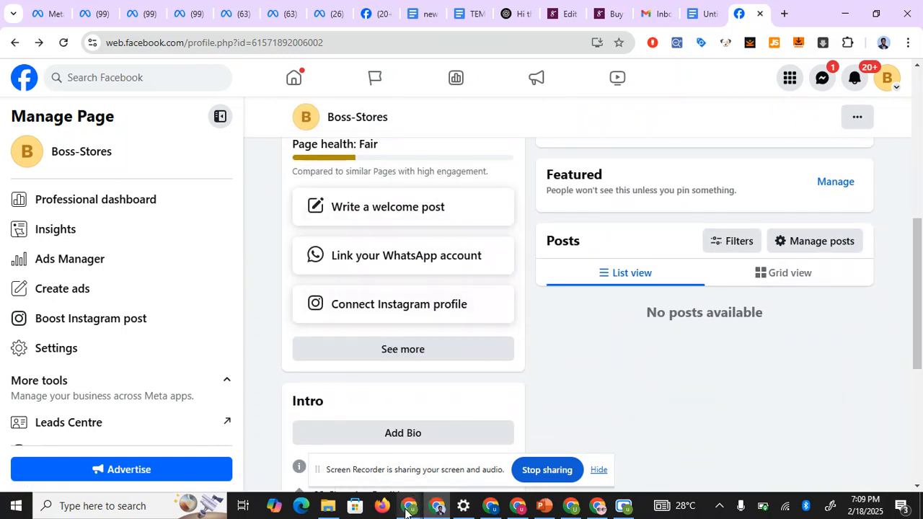
pyautogui.moveTo(406, 512)
pyautogui.click(372, 455)
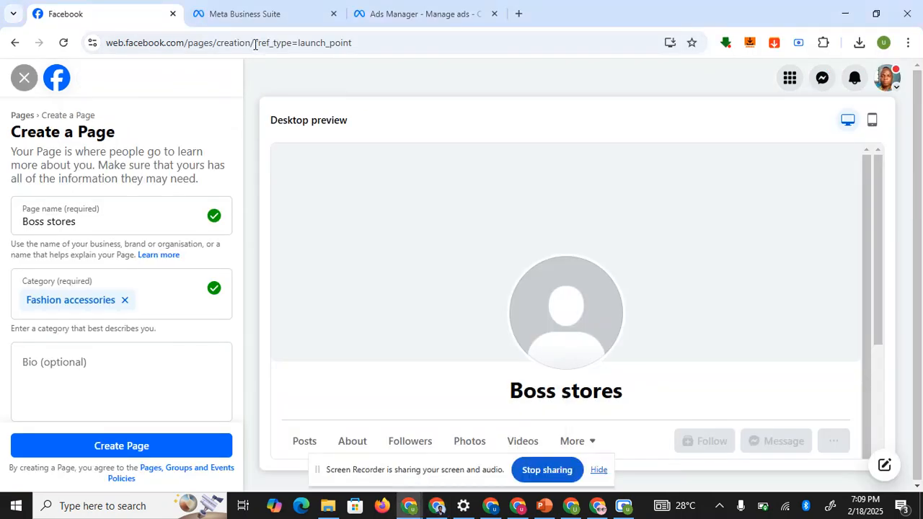
# - In Bm1's settings, check Ad accounts, then return to Pages and choose Add > Create a new Facebook Page
pyautogui.click(255, 16)
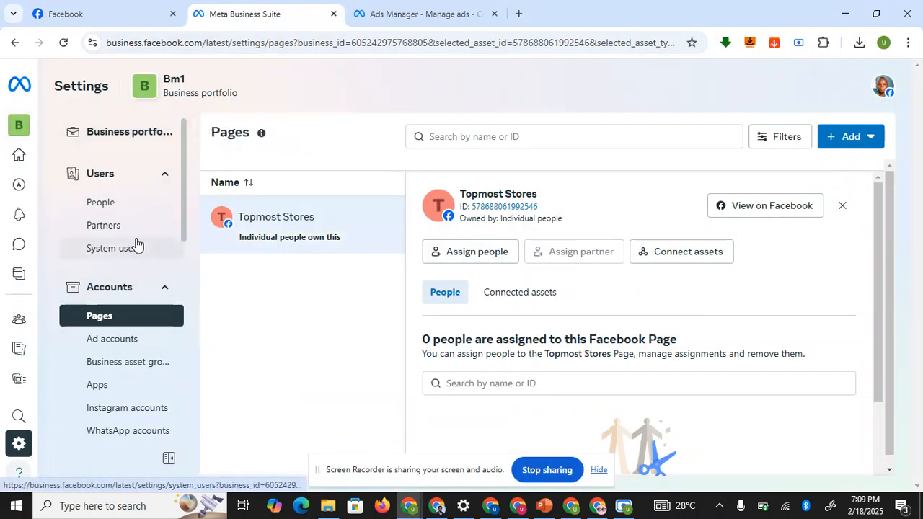
pyautogui.click(115, 341)
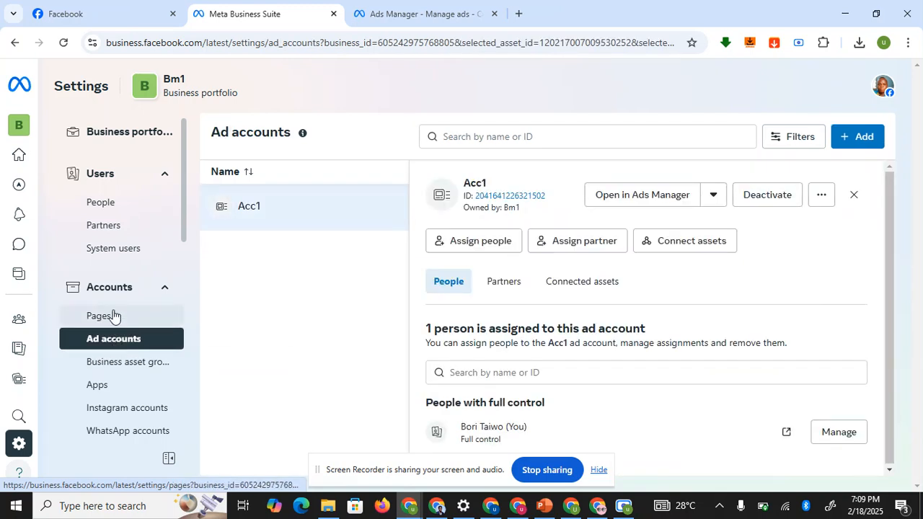
pyautogui.click(112, 315)
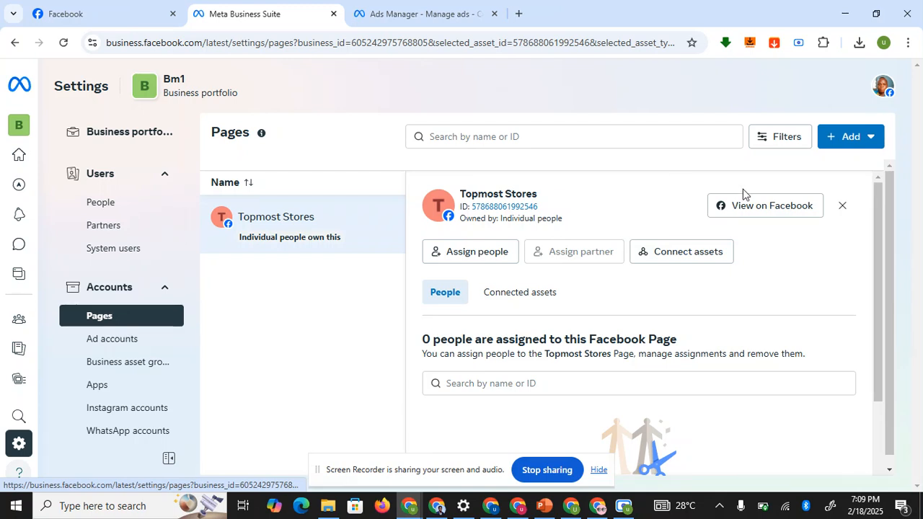
pyautogui.click(841, 137)
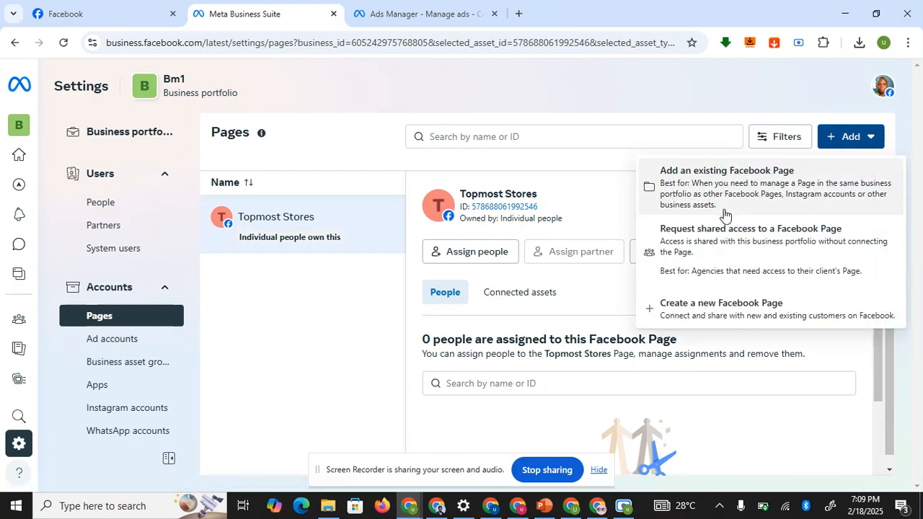
pyautogui.click(693, 318)
# - Fill in page name Boss stores, category Fashion accessories and bio 'Stand out wherever you are'
pyautogui.click(488, 193)
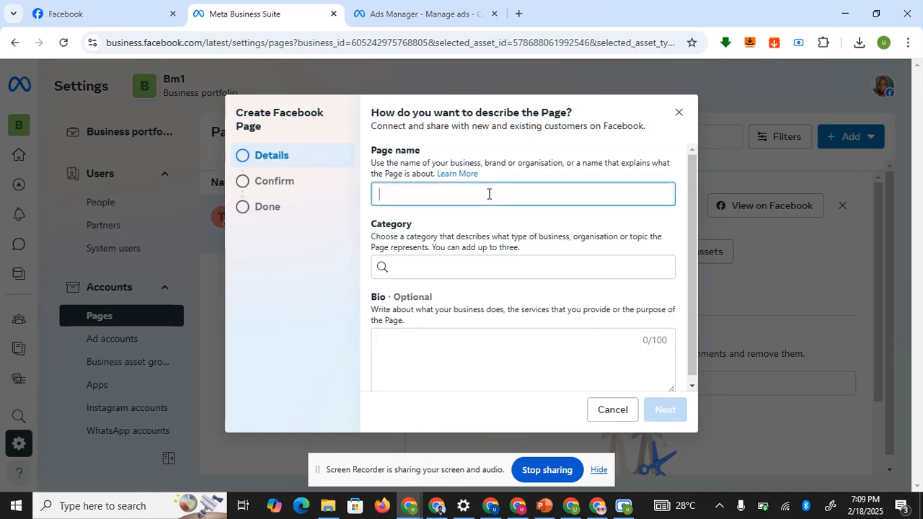
pyautogui.write('bo')
pyautogui.click(441, 270)
pyautogui.write('fashion')
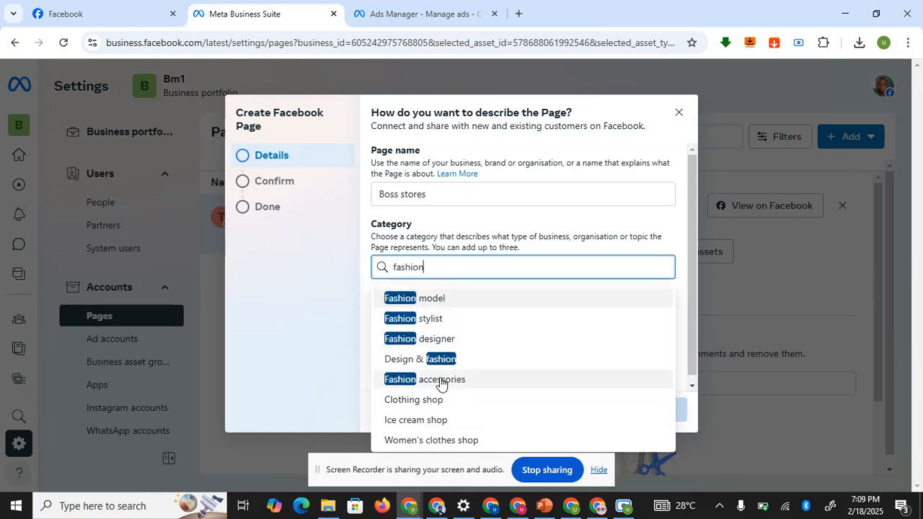
pyautogui.click(440, 379)
pyautogui.click(449, 359)
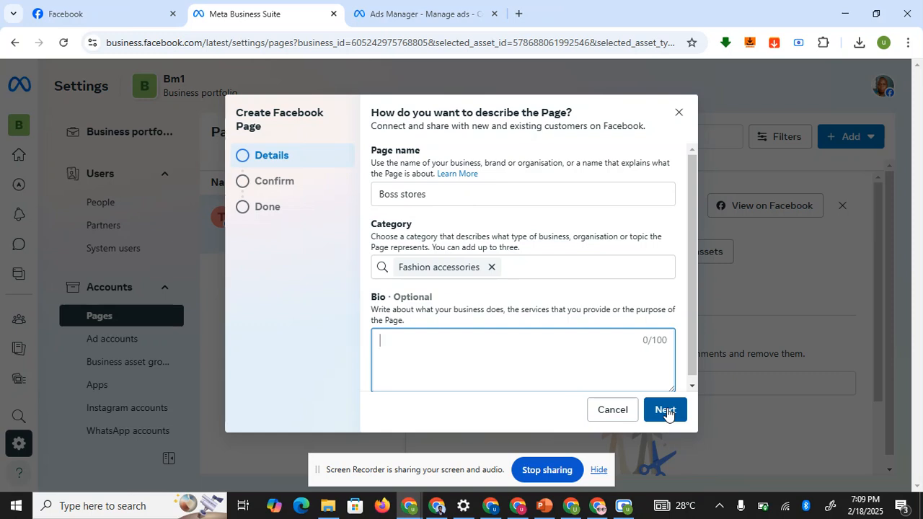
pyautogui.write('Sta')
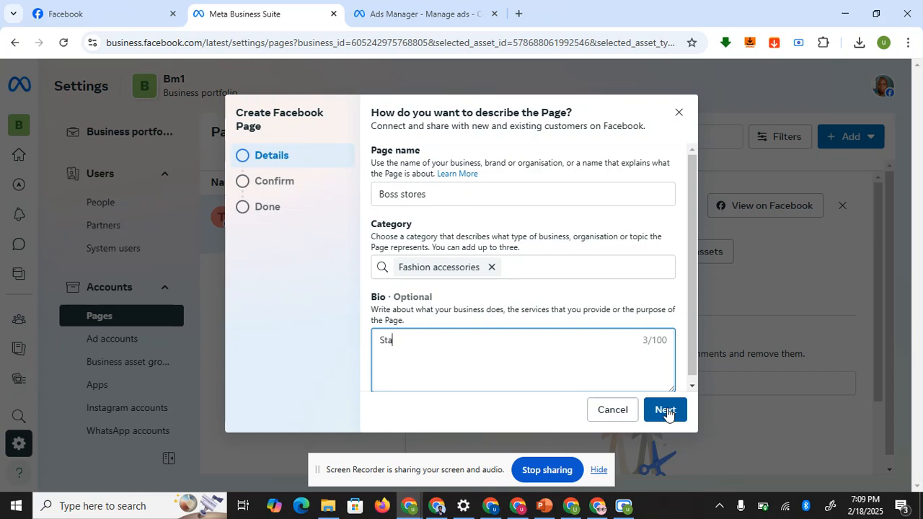
pyautogui.write('nd out wherever you are')
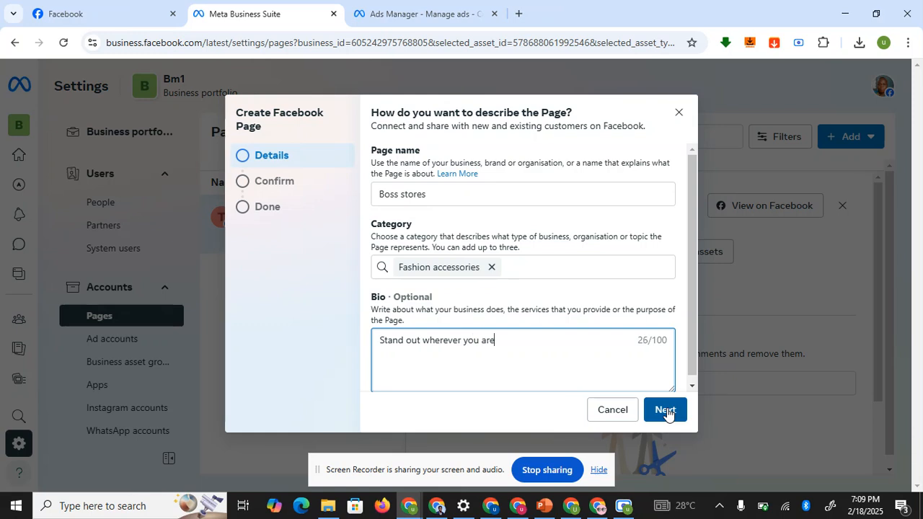
# - Accept the Pages terms and submit the Page, then dismiss the creation error
pyautogui.click(665, 411)
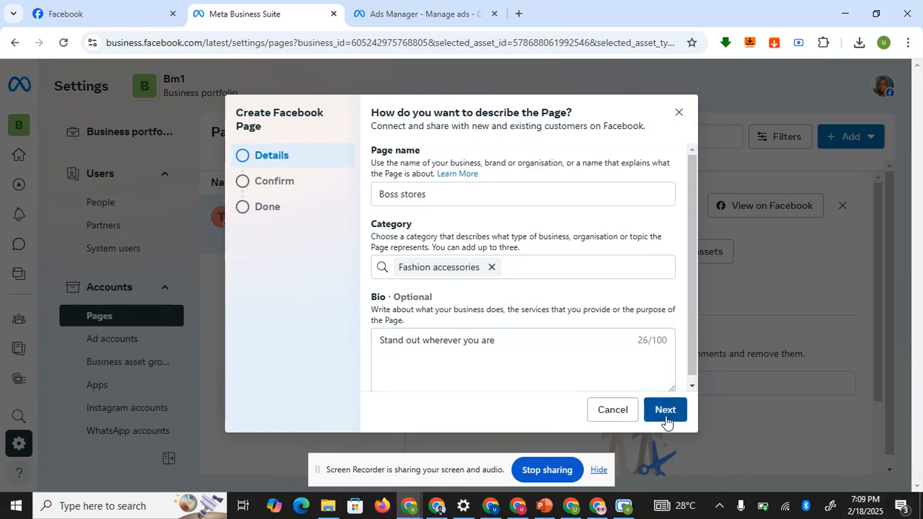
pyautogui.click(381, 323)
pyautogui.click(639, 414)
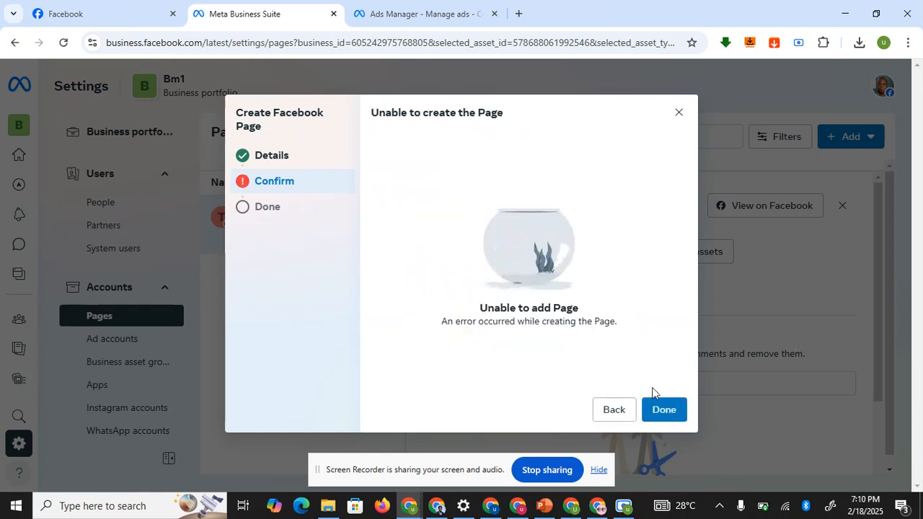
pyautogui.click(664, 409)
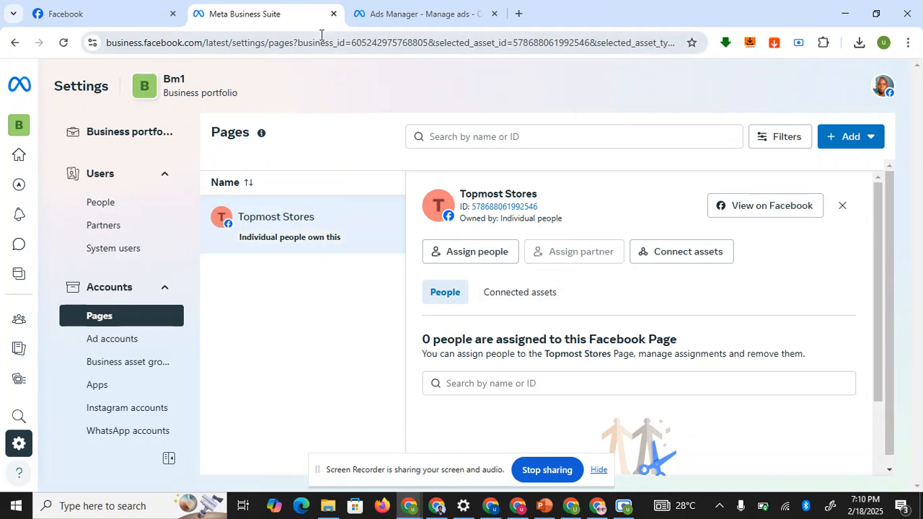
# - Browse the campaign objectives in Ads Manager, cancel, and go back to the PowerPoint slides
pyautogui.click(376, 9)
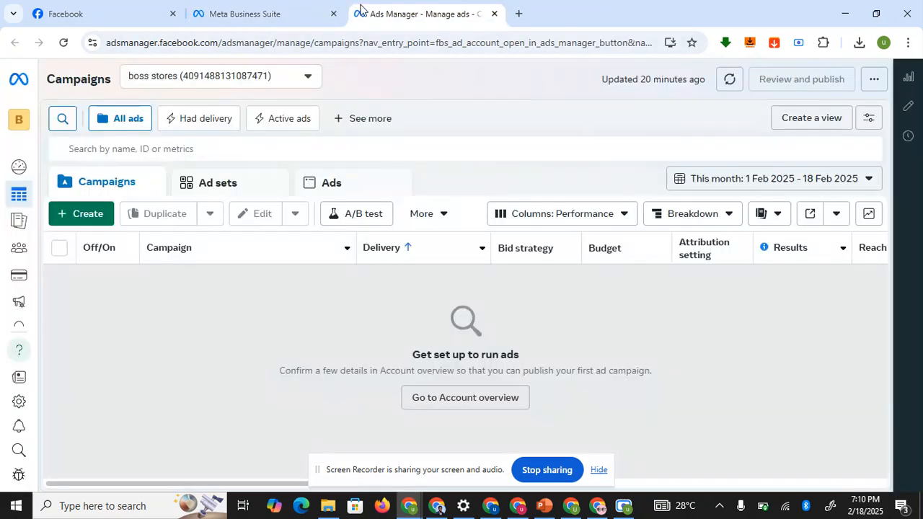
pyautogui.click(88, 214)
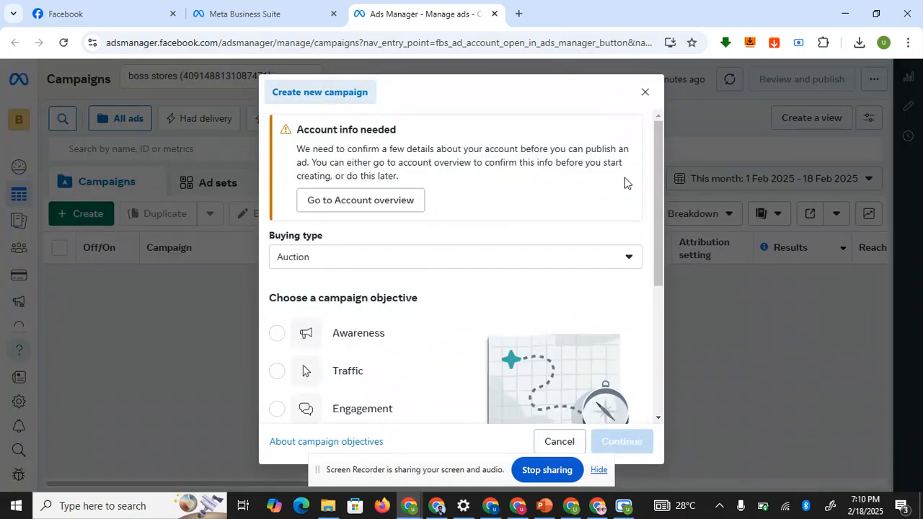
pyautogui.moveTo(662, 176); pyautogui.dragTo(674, 345)
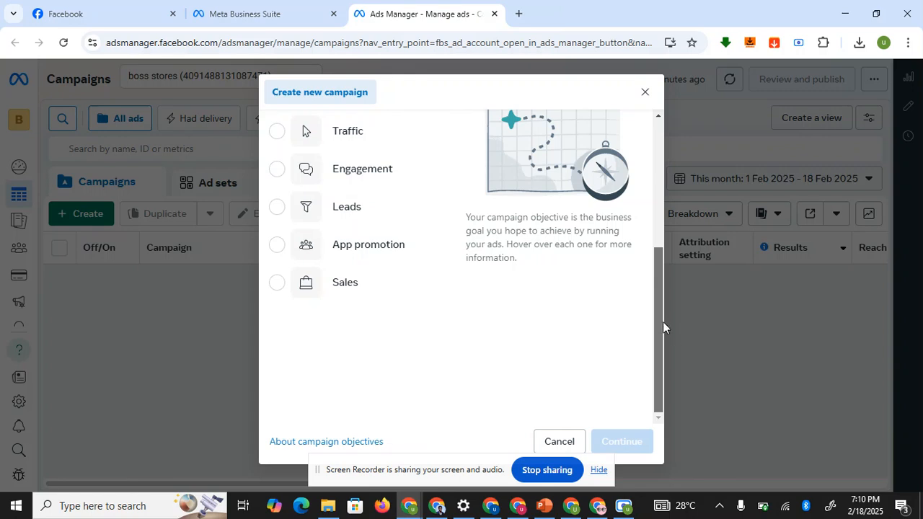
pyautogui.moveTo(659, 308); pyautogui.dragTo(661, 180)
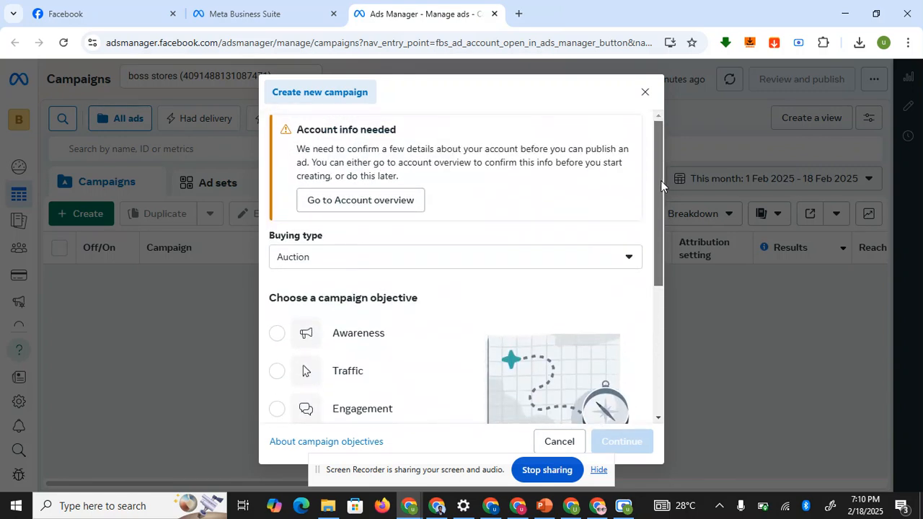
pyautogui.click(646, 93)
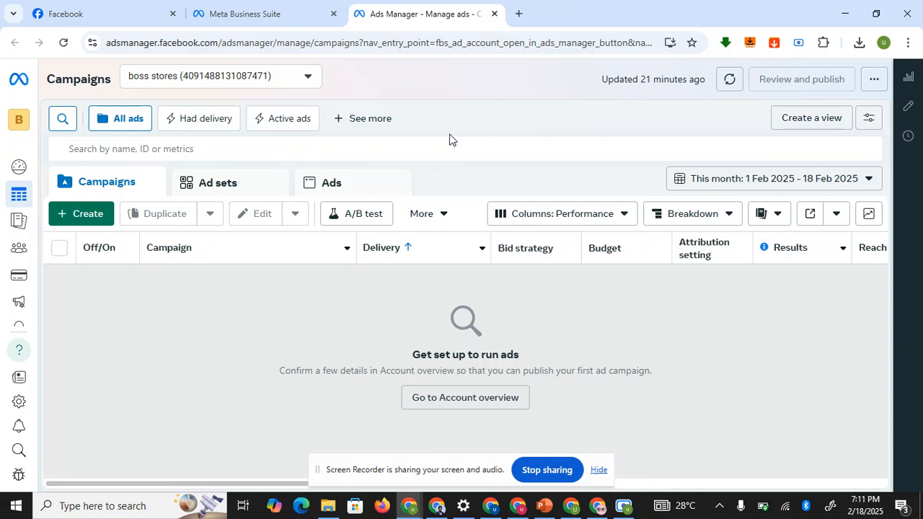
pyautogui.click(546, 507)
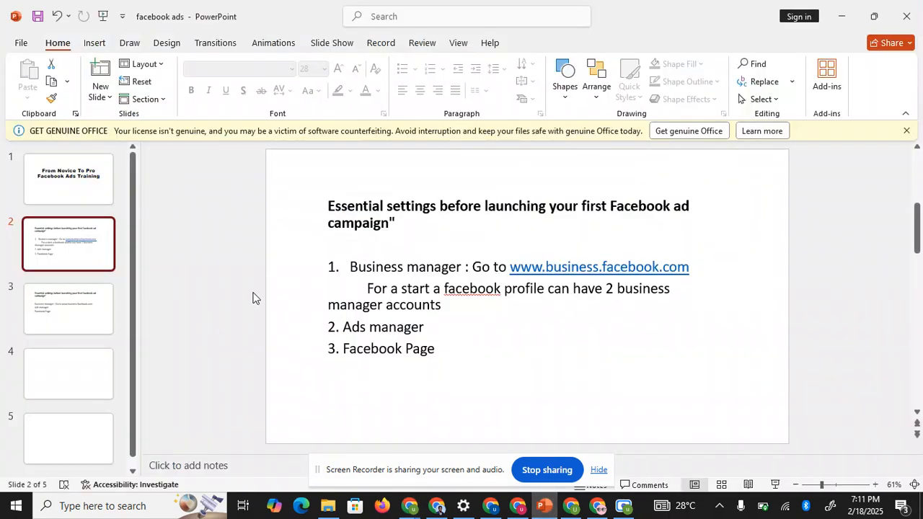